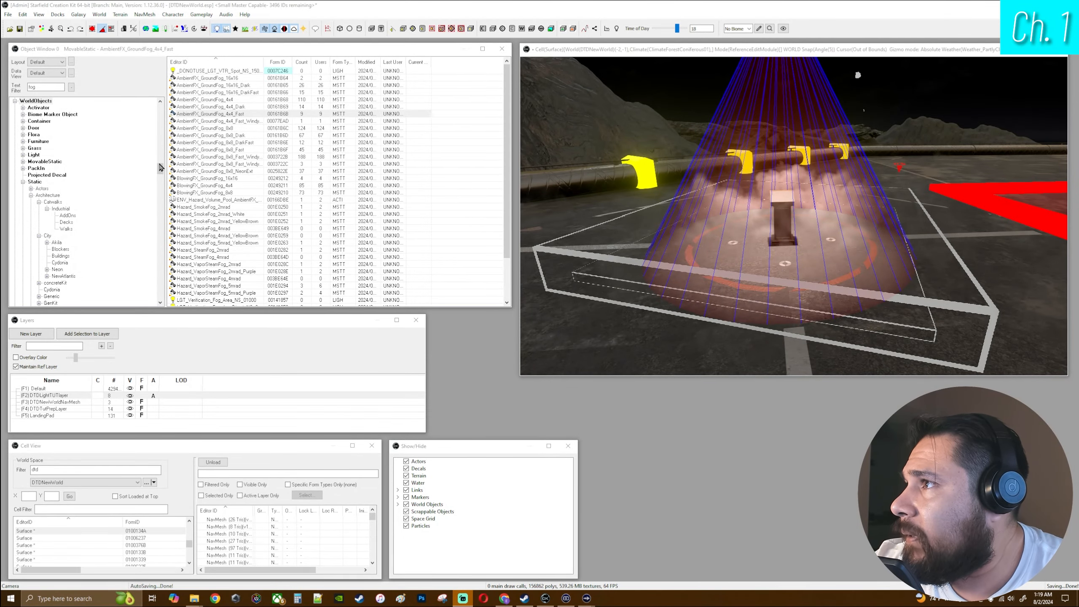
Step: Create a new voice type with the ID DTDAudioLogTutVT, keeping the gender Male
left_click_drag(161, 171, 162, 119)
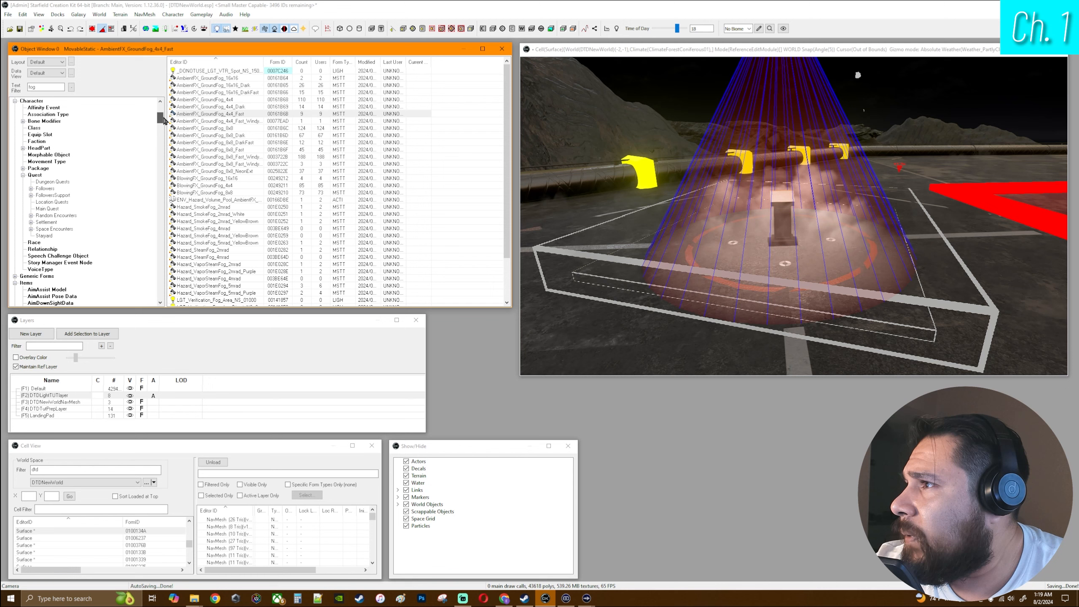
left_click(34, 270)
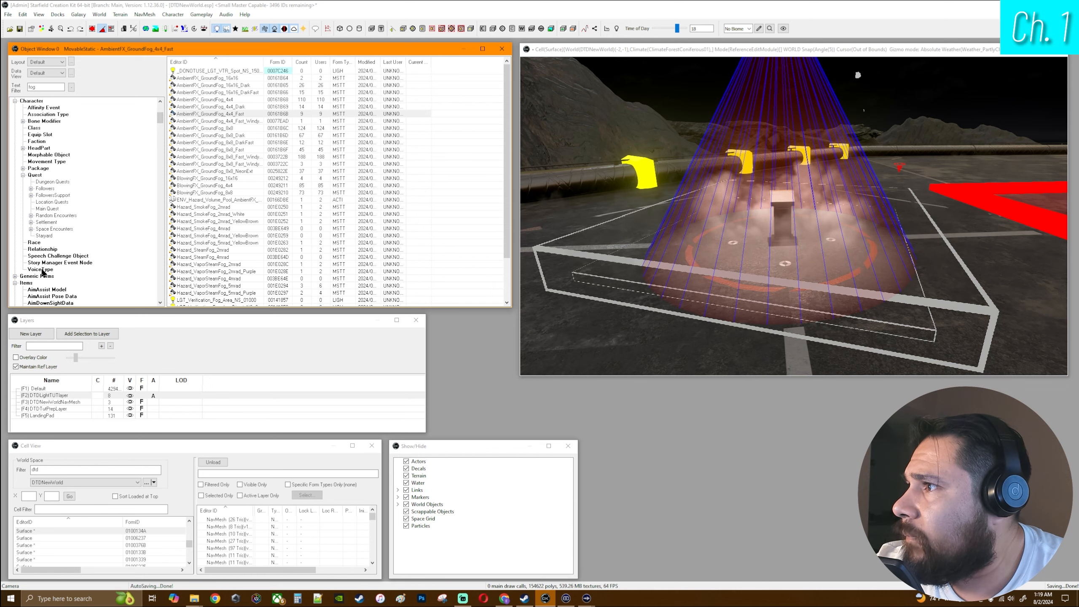
double_click(53, 88)
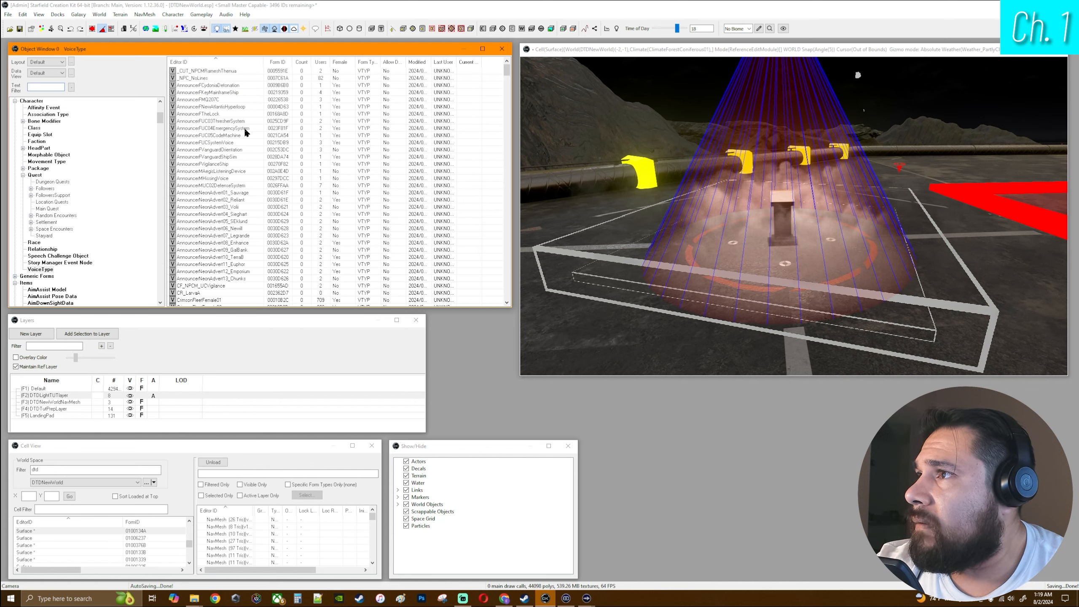
right_click(245, 135)
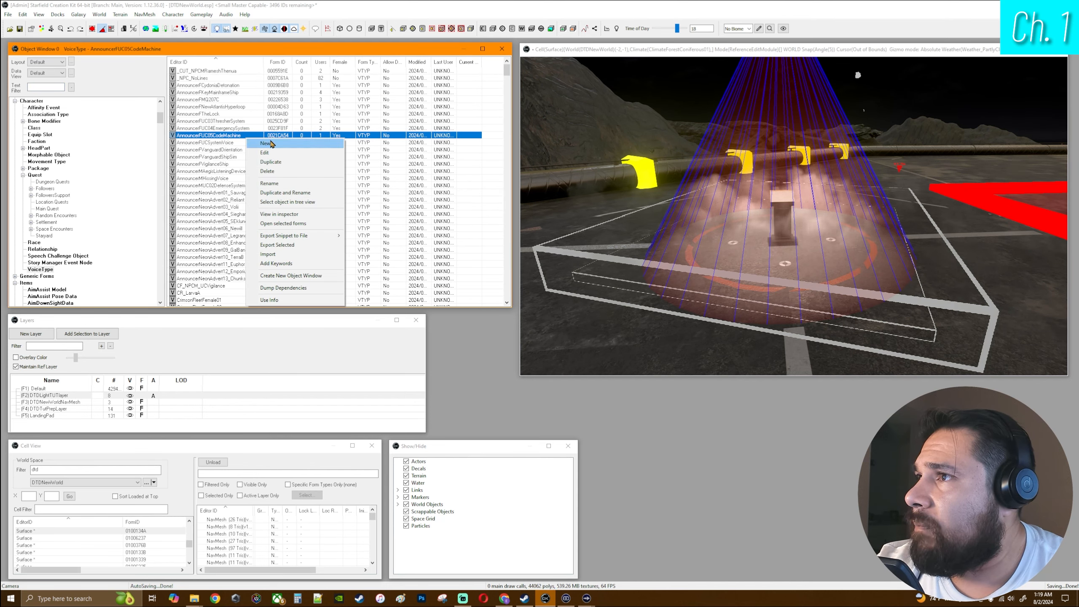
left_click(270, 144)
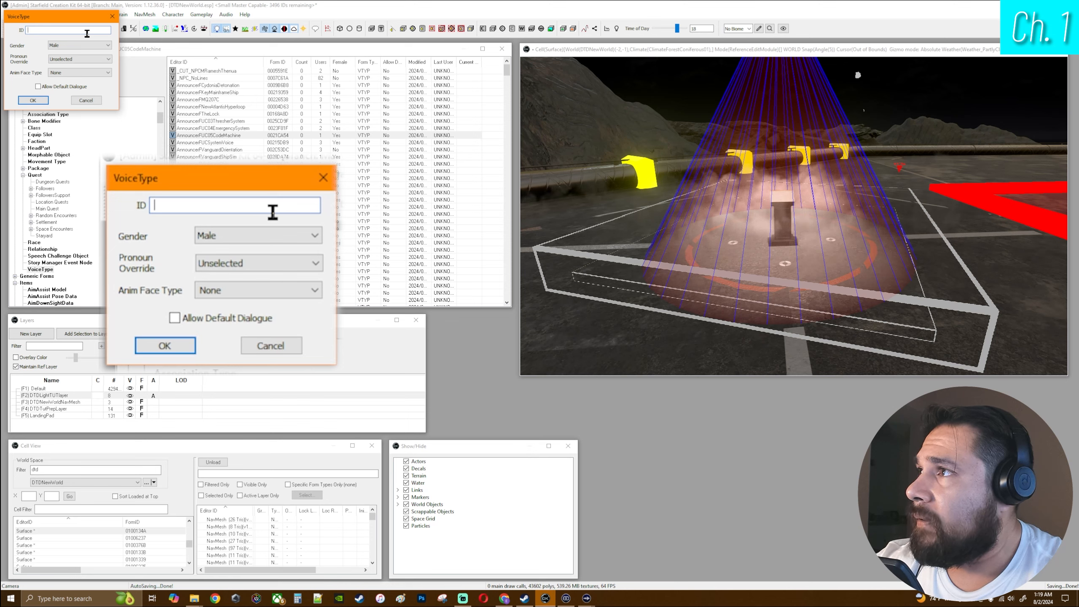
type("DTDAudioLogTutVT")
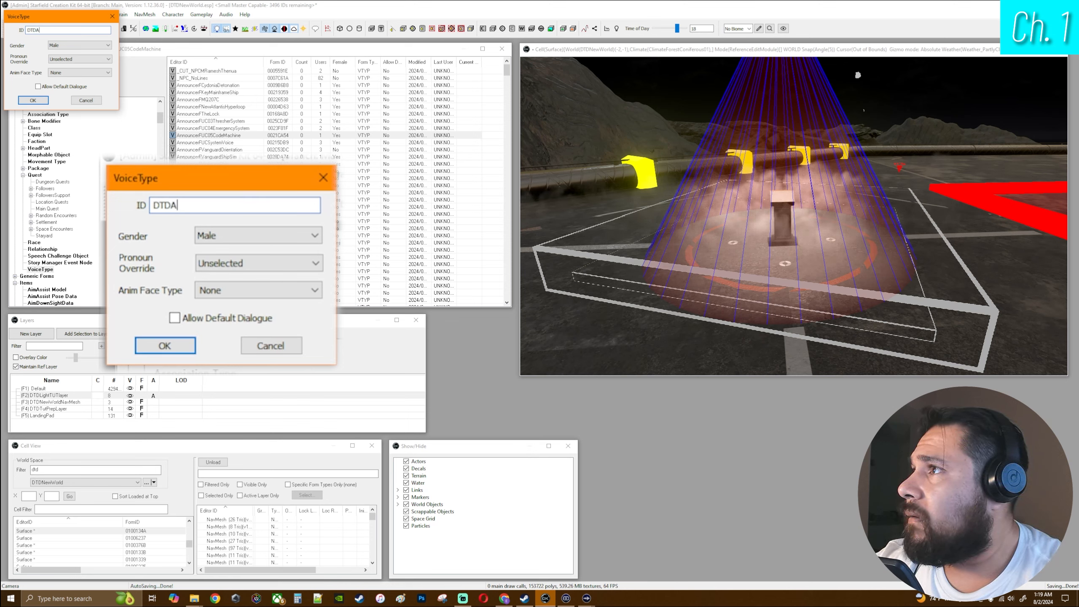
left_click(33, 101)
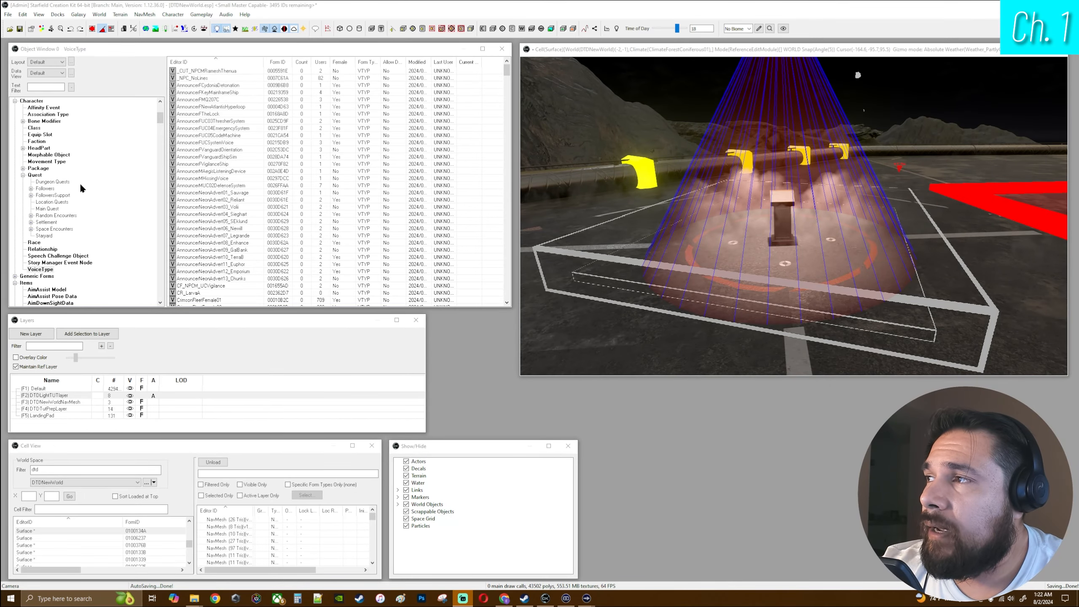
Step: Create a new actor with the ID DTDAudioLogTutActor and the name Simba
left_click(160, 107)
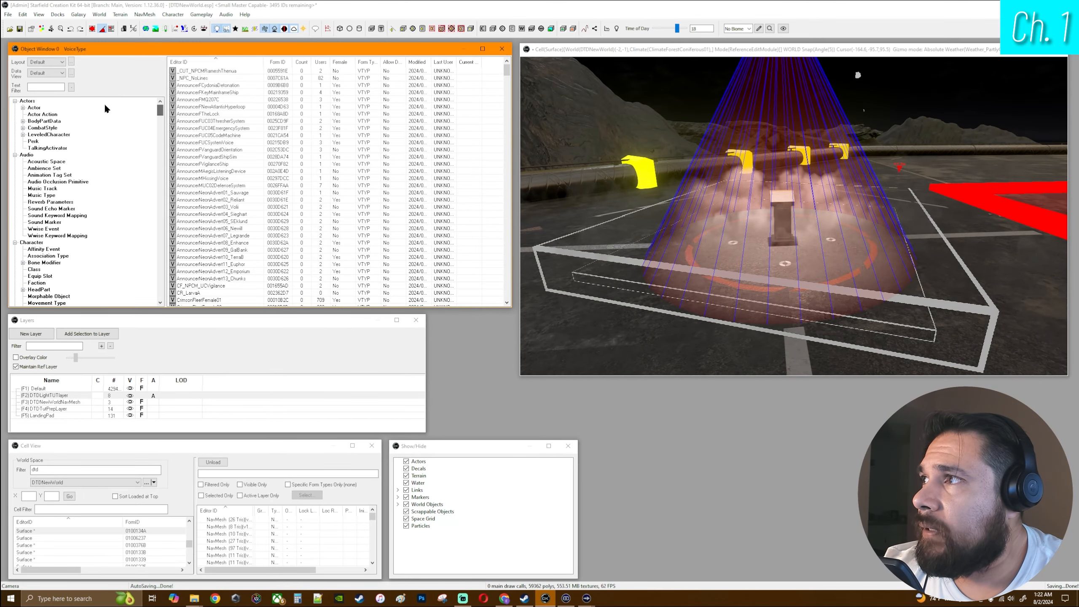
left_click(34, 107)
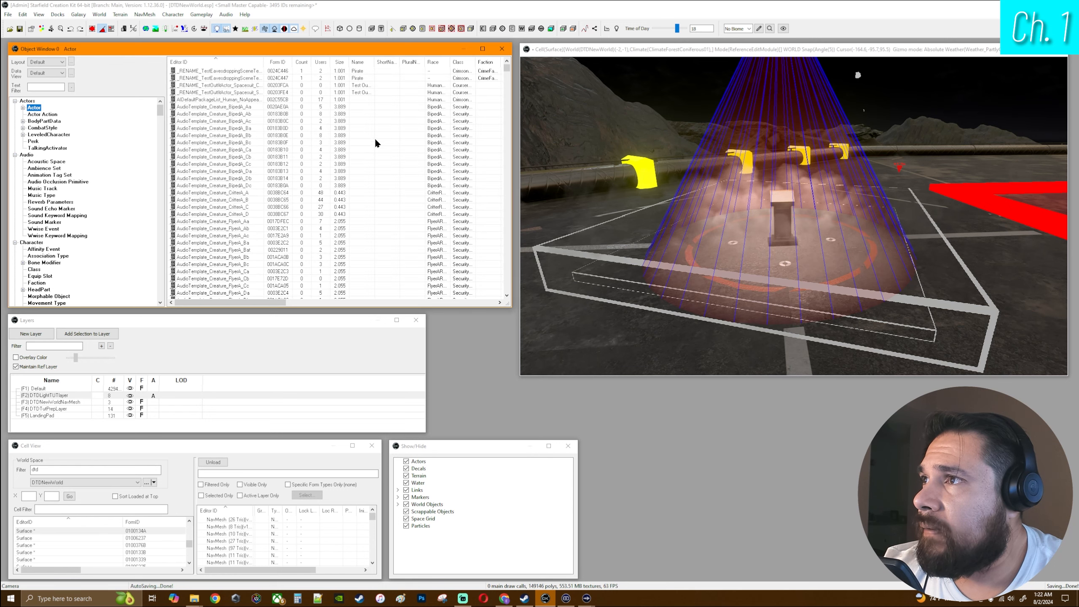
right_click(257, 150)
left_click(280, 160)
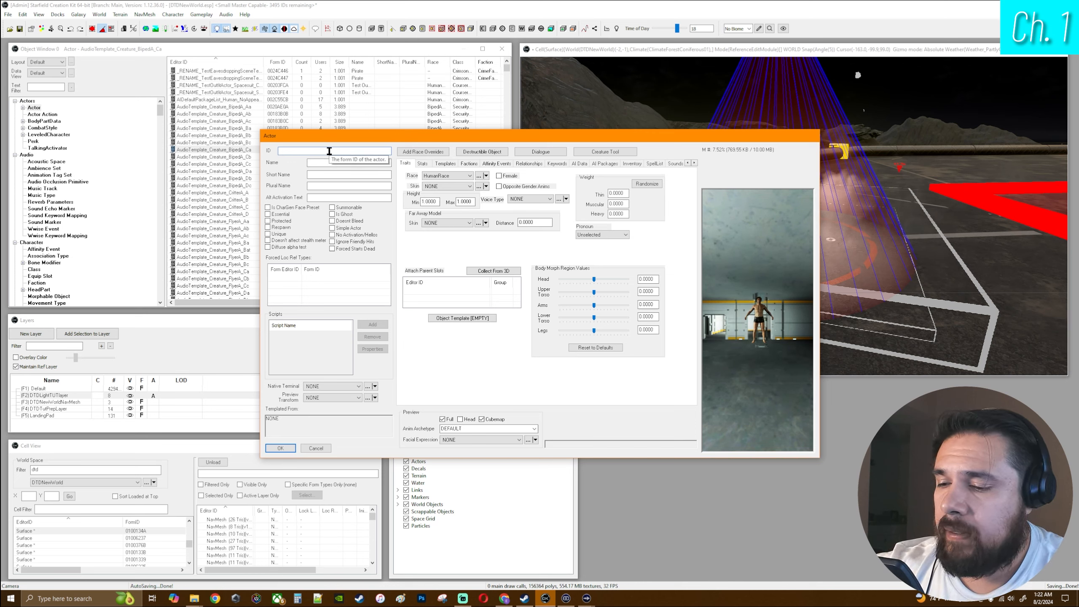
type("DT")
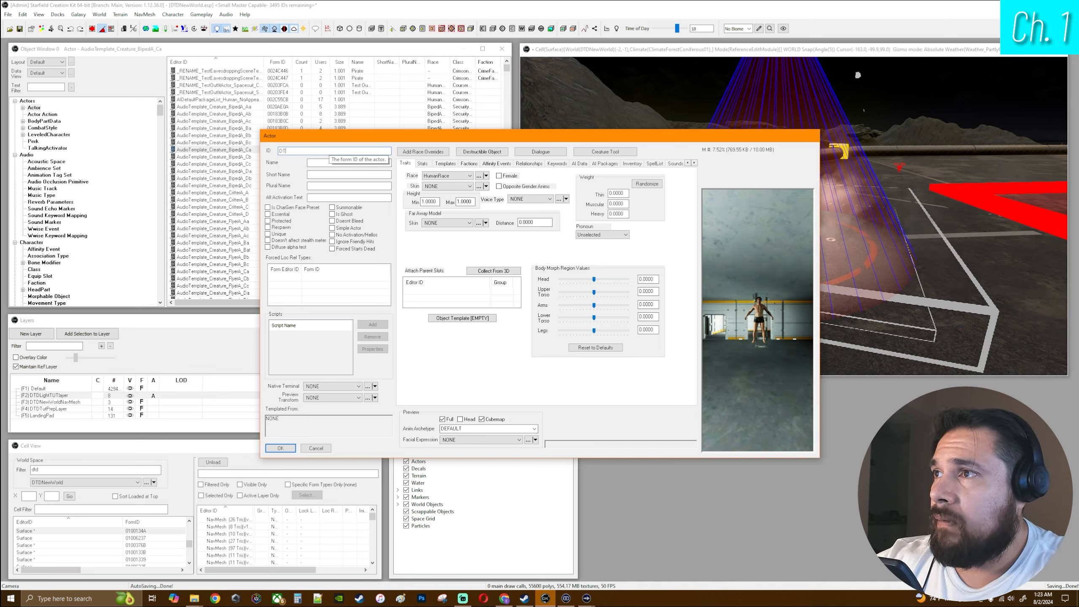
type("DAudioLogTutActor")
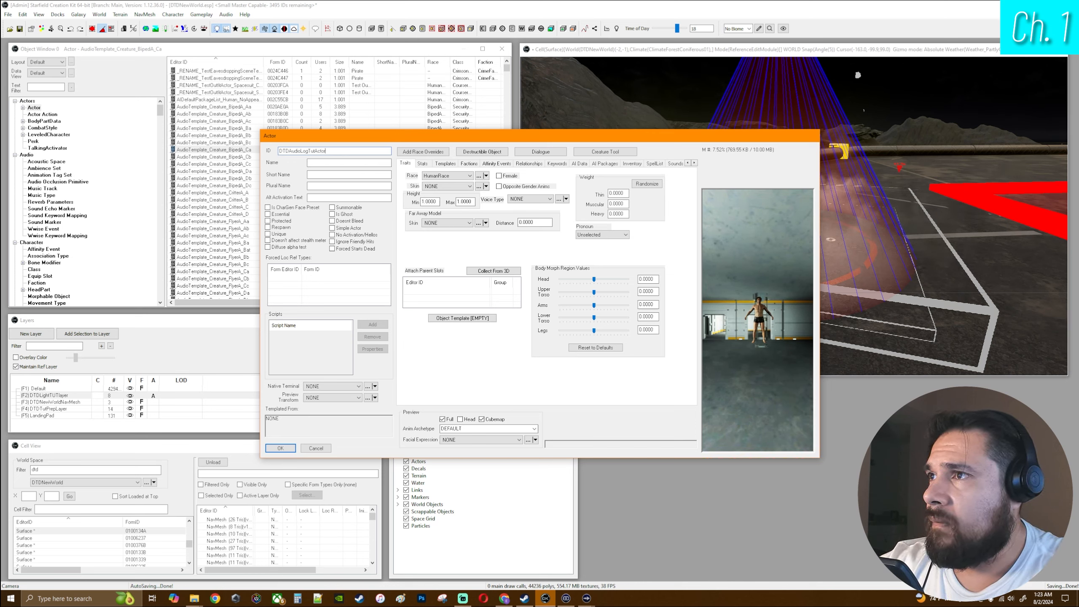
left_click(343, 163)
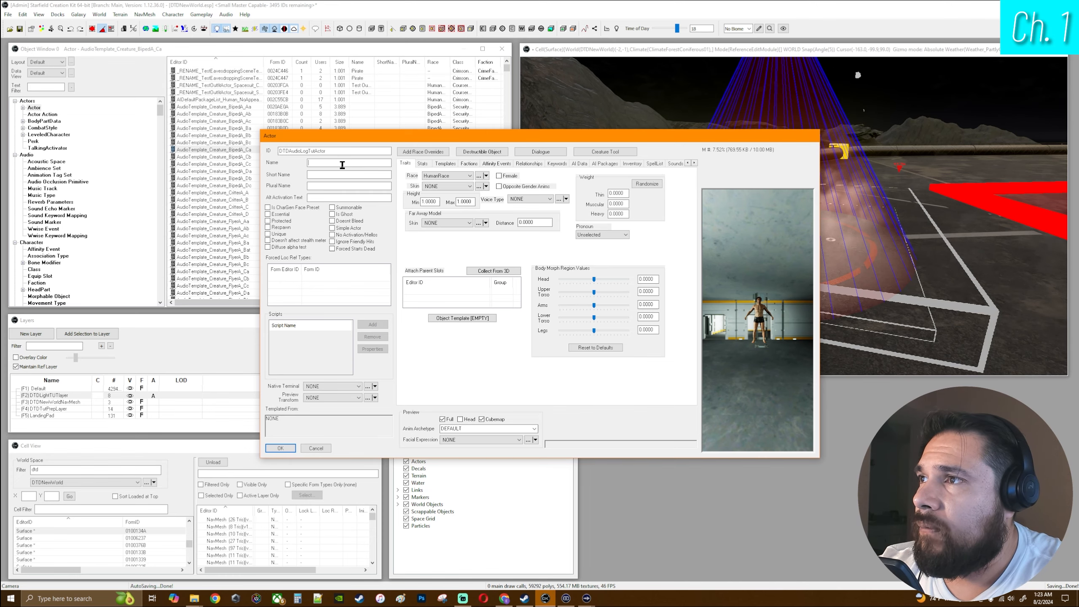
type("Si")
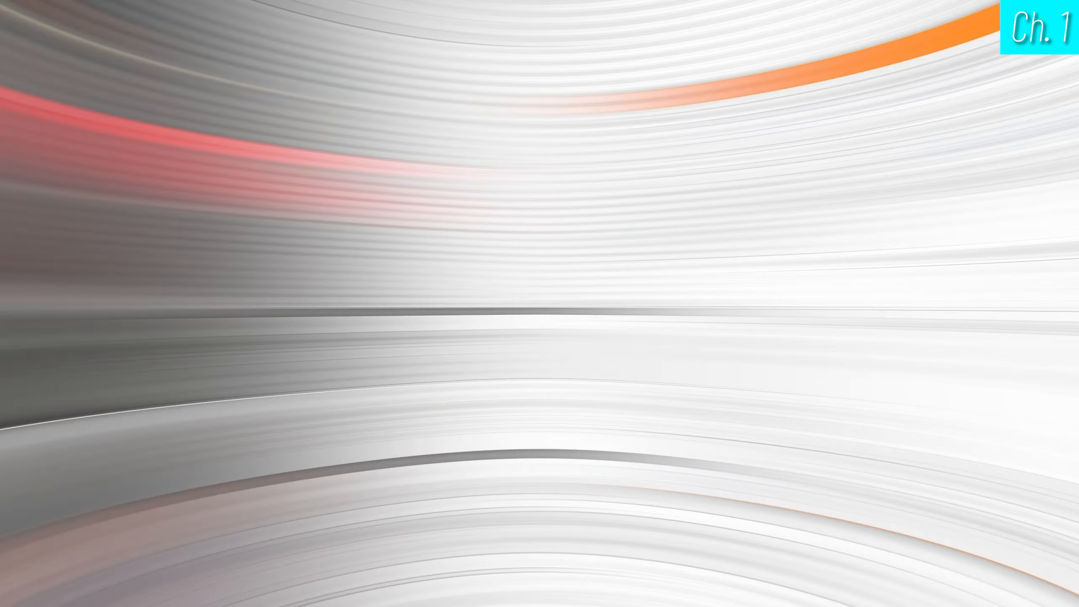
Step: Assign the actor the voice type DTDAudioGuyVT, mark it as Unique, and save the plugin with the new actor
left_click(535, 200)
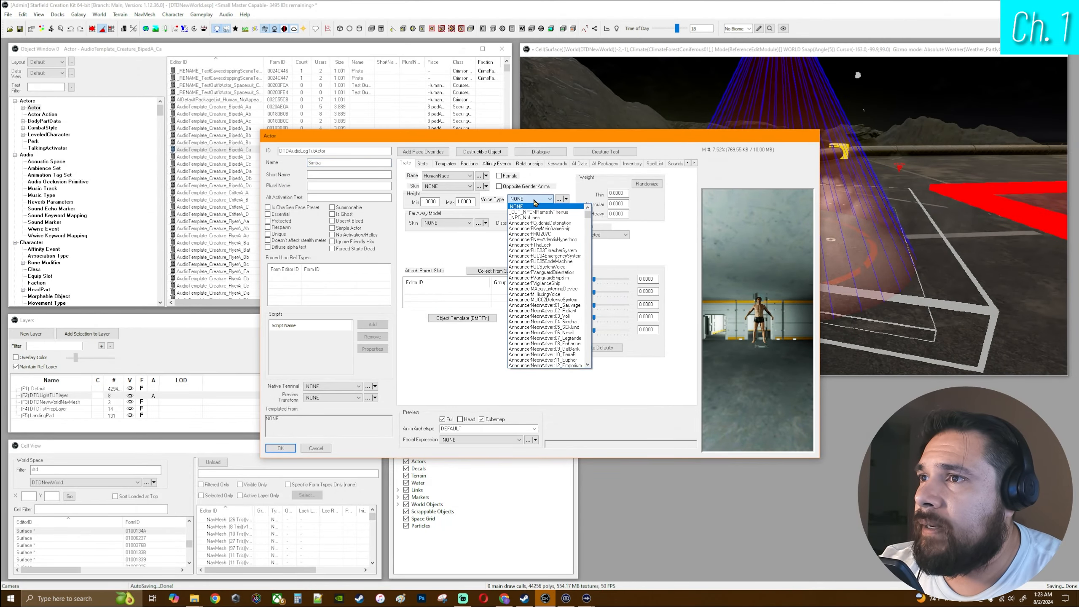
type("dtd")
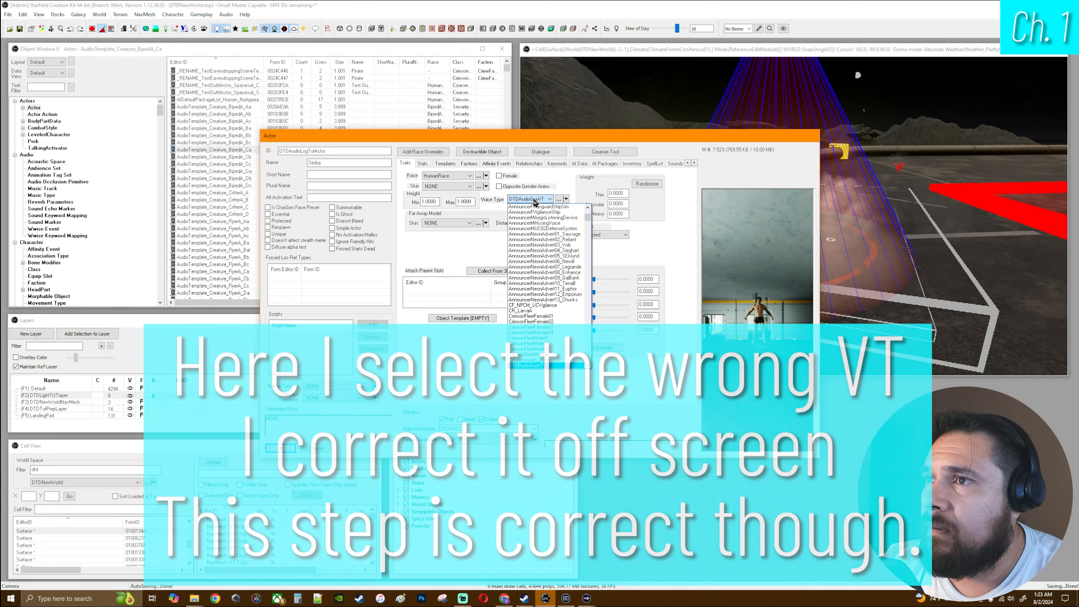
key("Return")
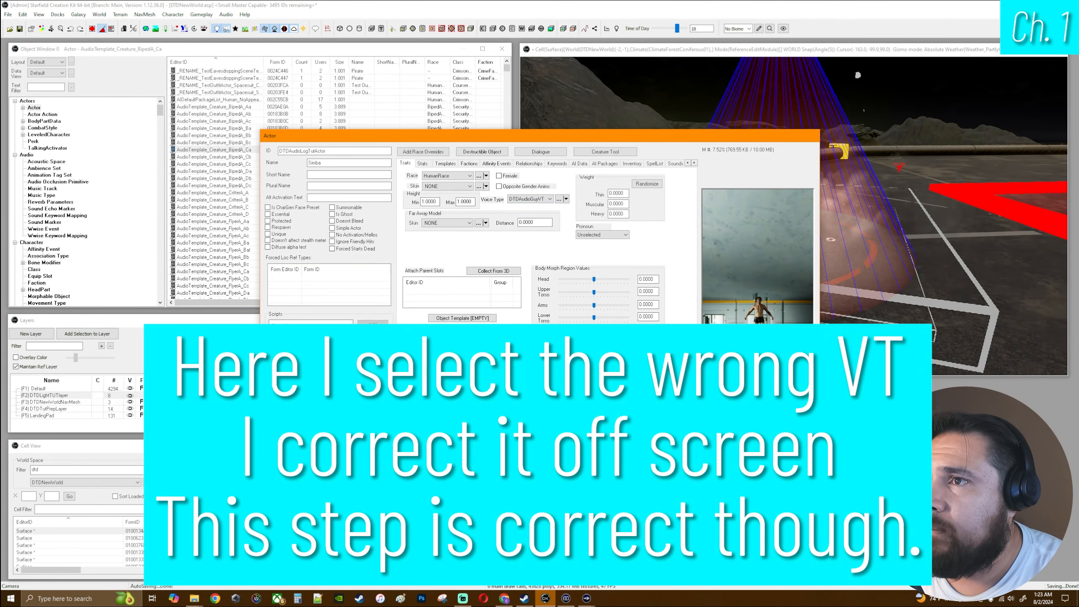
left_click(268, 234)
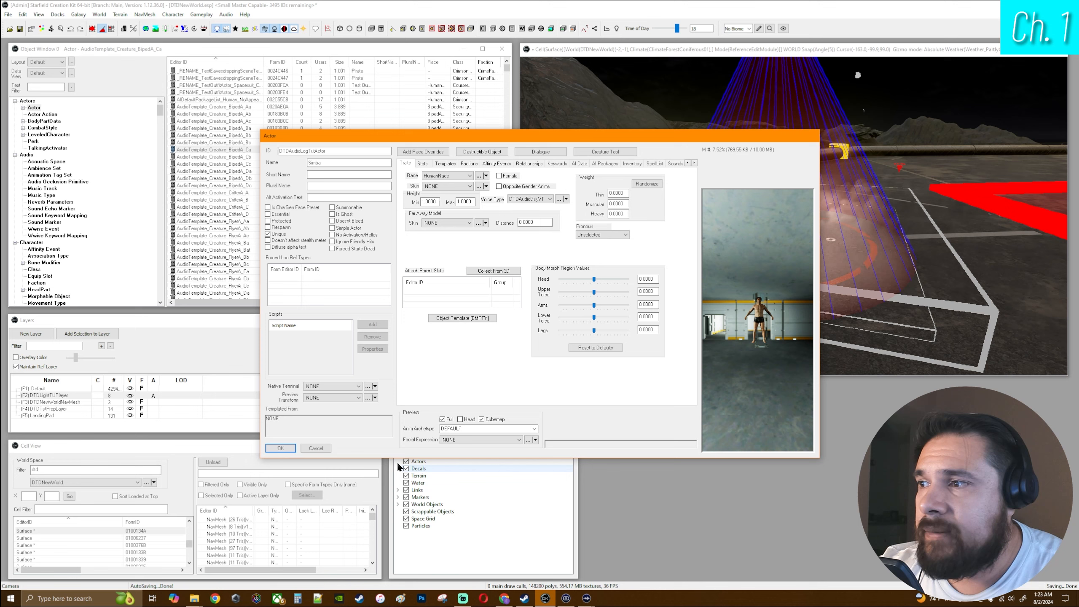
left_click(284, 450)
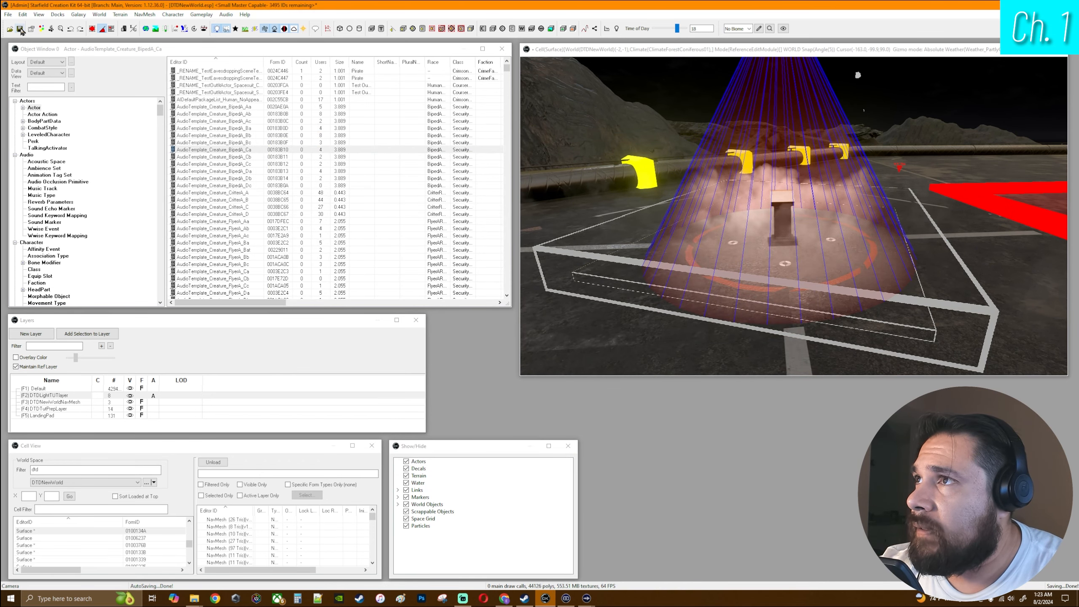
left_click(20, 29)
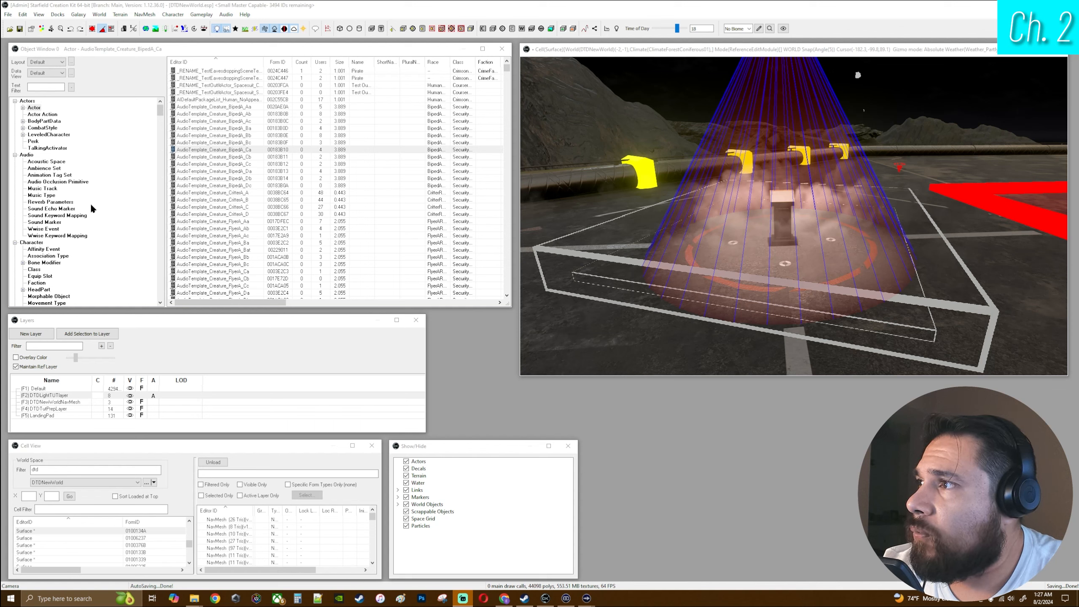
Step: Create a new quest with the ID DTDAudioLogTutQuest and Run Once disabled
left_click_drag(160, 109, 160, 118)
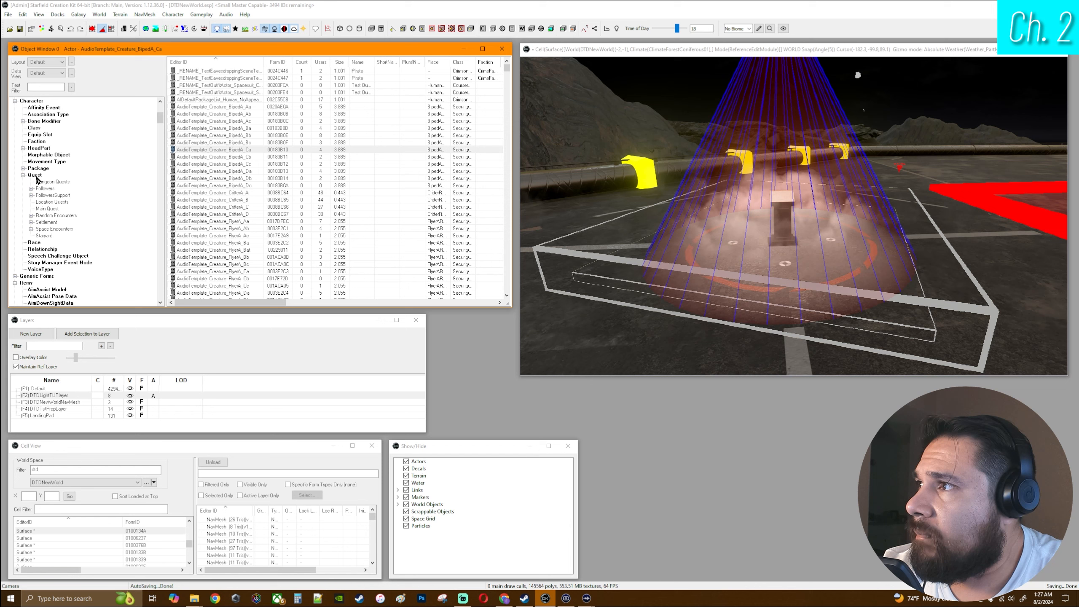
left_click(35, 174)
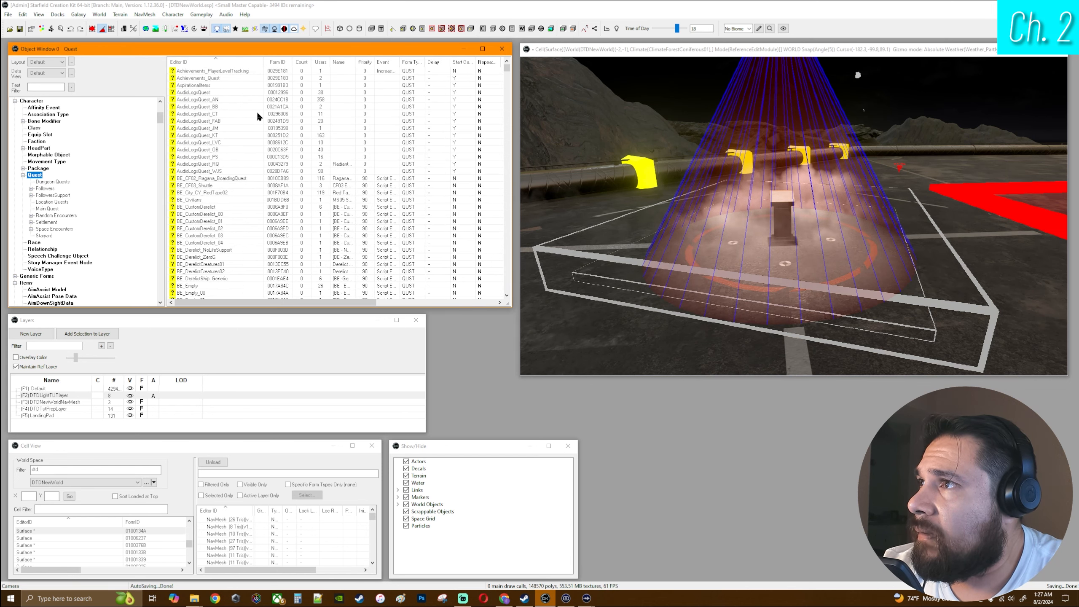
right_click(251, 121)
left_click(271, 125)
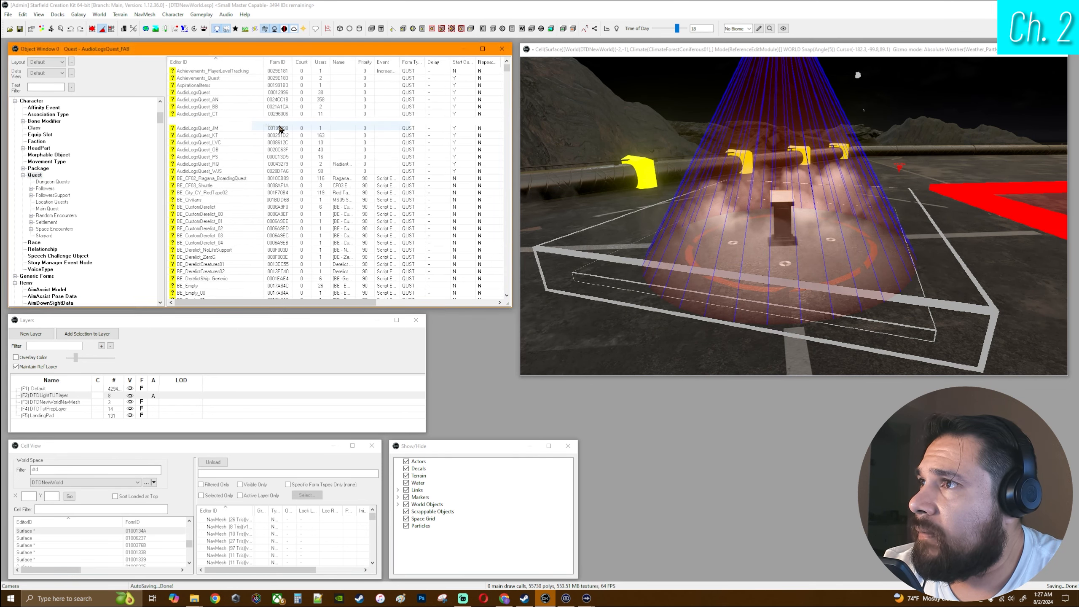
left_click(355, 172)
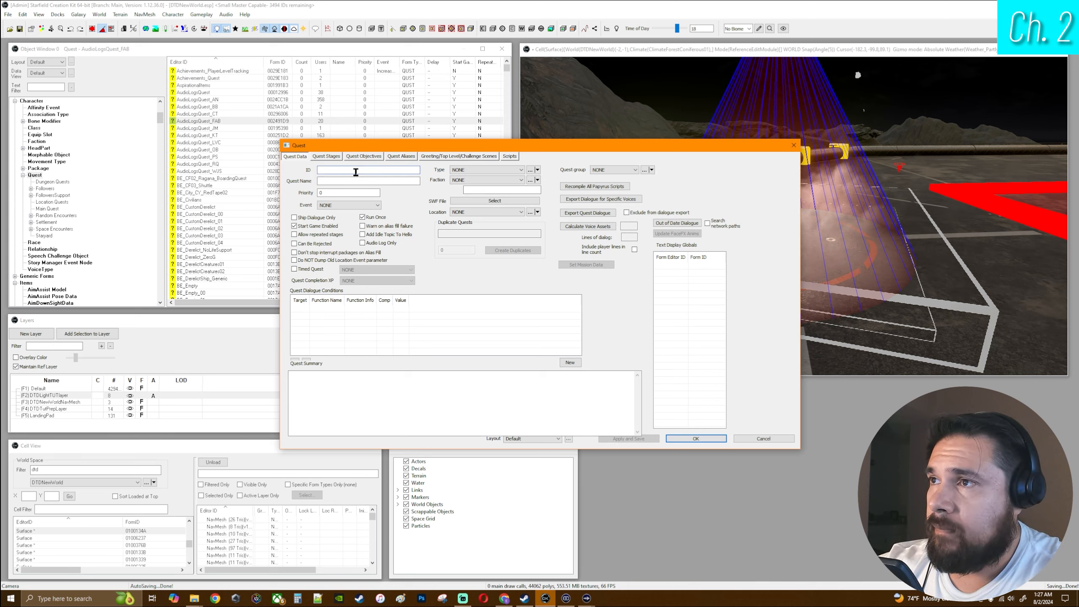
type("DTDAudioLogTutQuest")
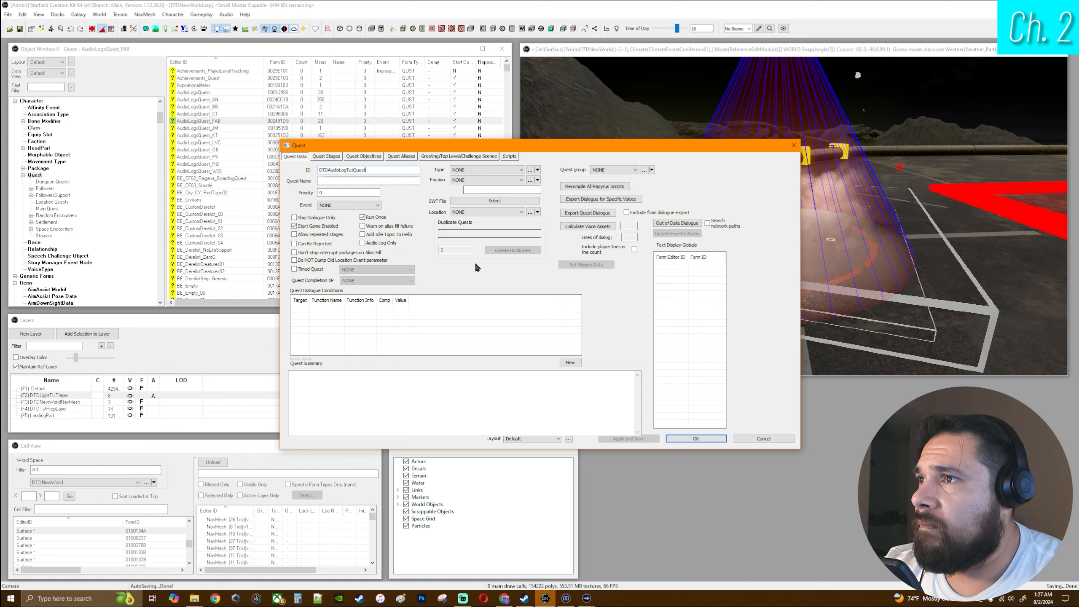
left_click(362, 217)
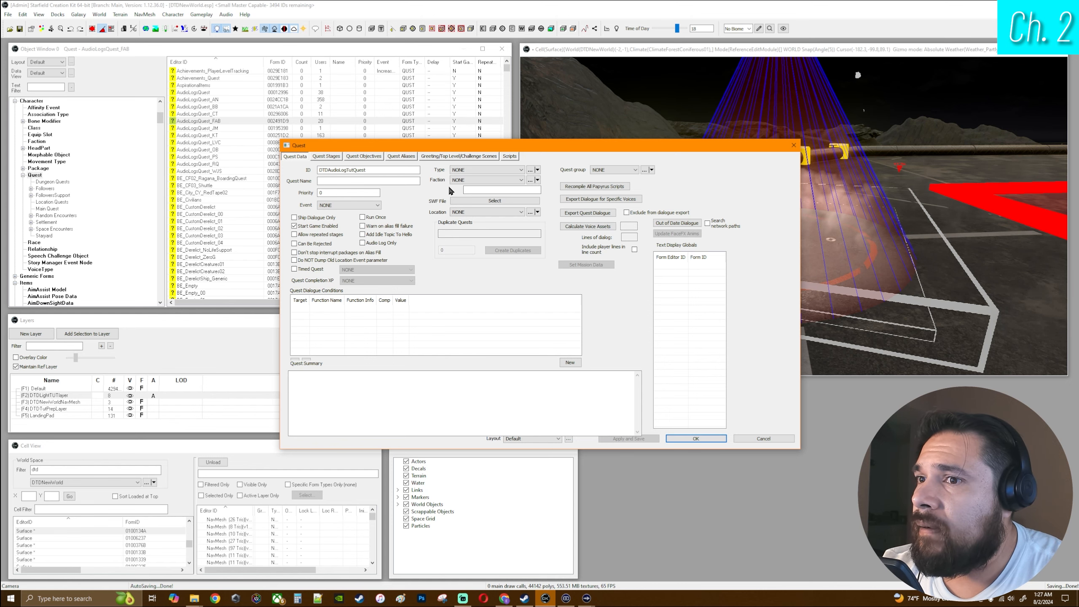
left_click(676, 438)
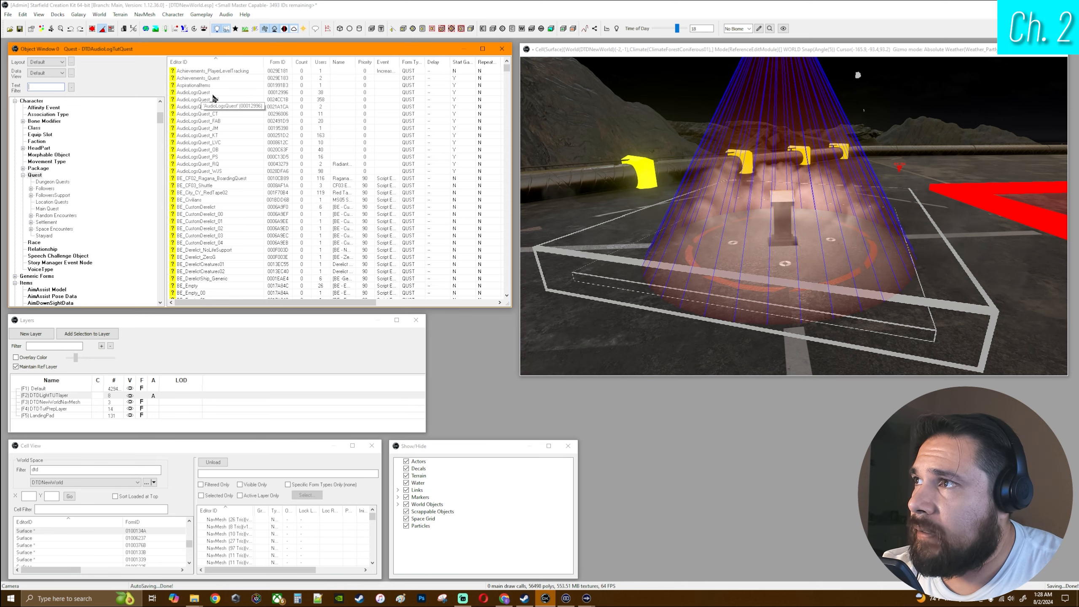
Step: Copy the scene AudioLog_MQ101_Barrett03 from AudioLogsQuest for use in a different quest, leaving the source quest unsaved
double_click(202, 93)
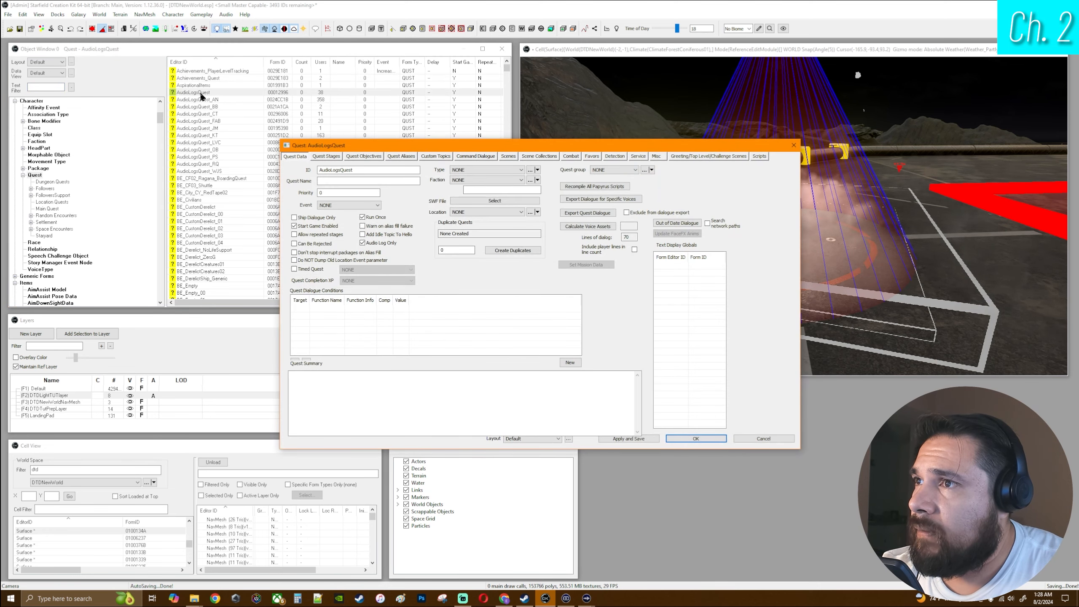
left_click(507, 156)
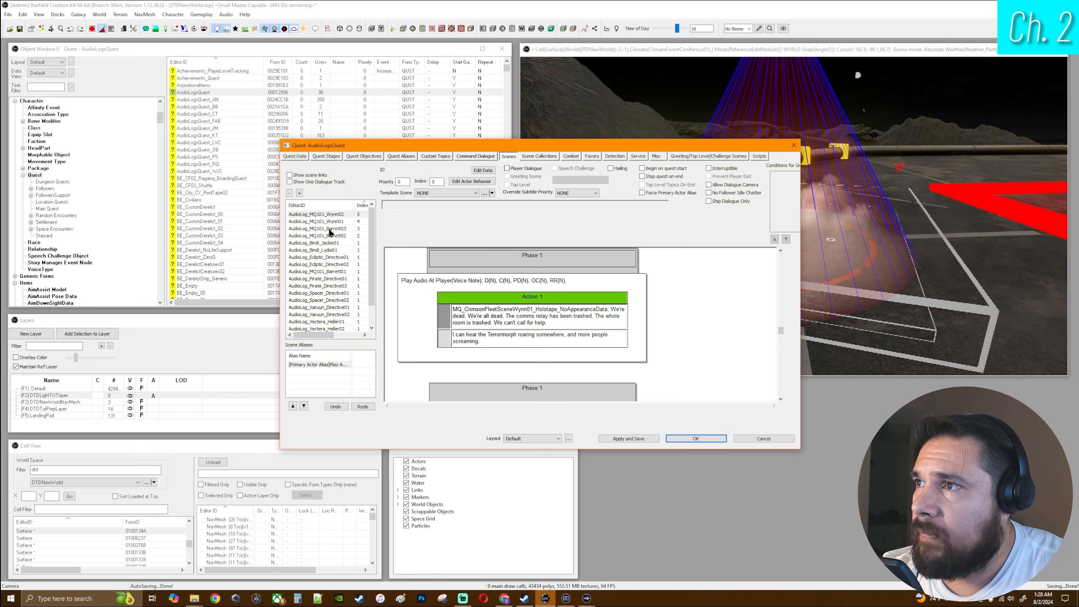
left_click(330, 230)
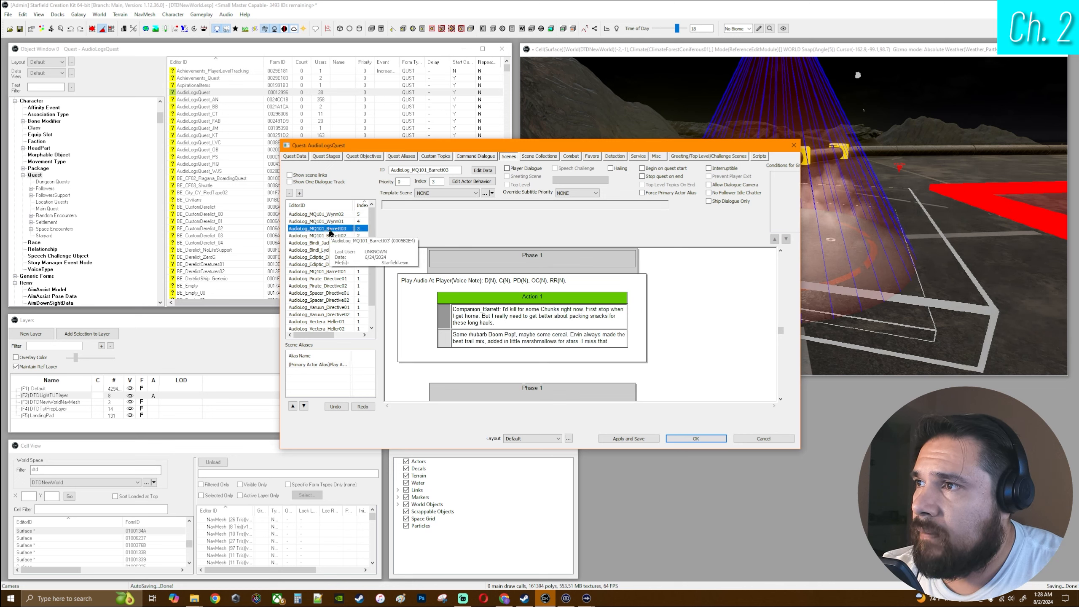
right_click(330, 232)
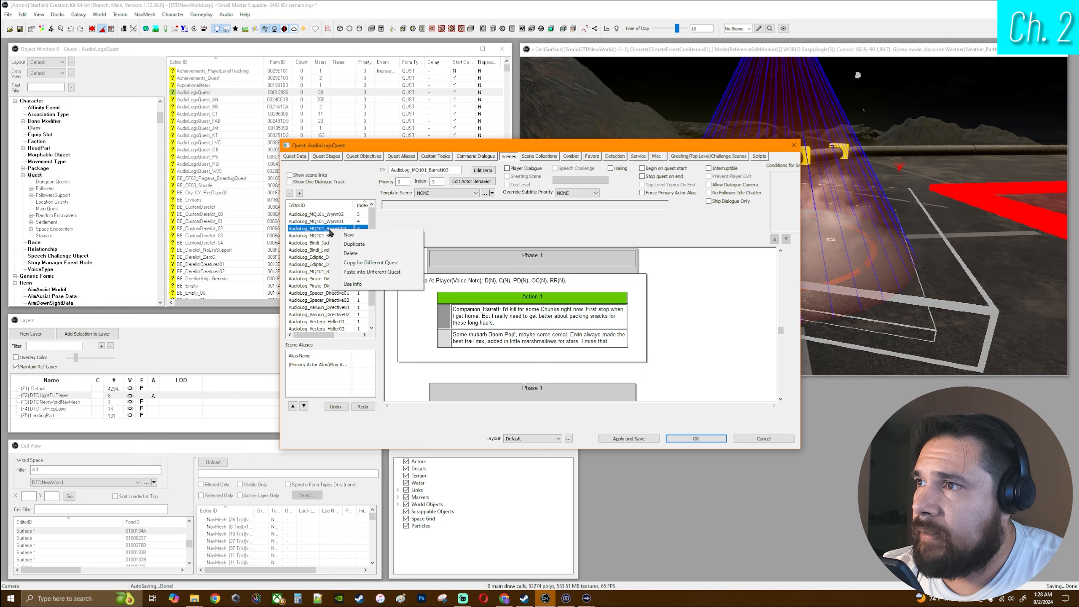
left_click(380, 266)
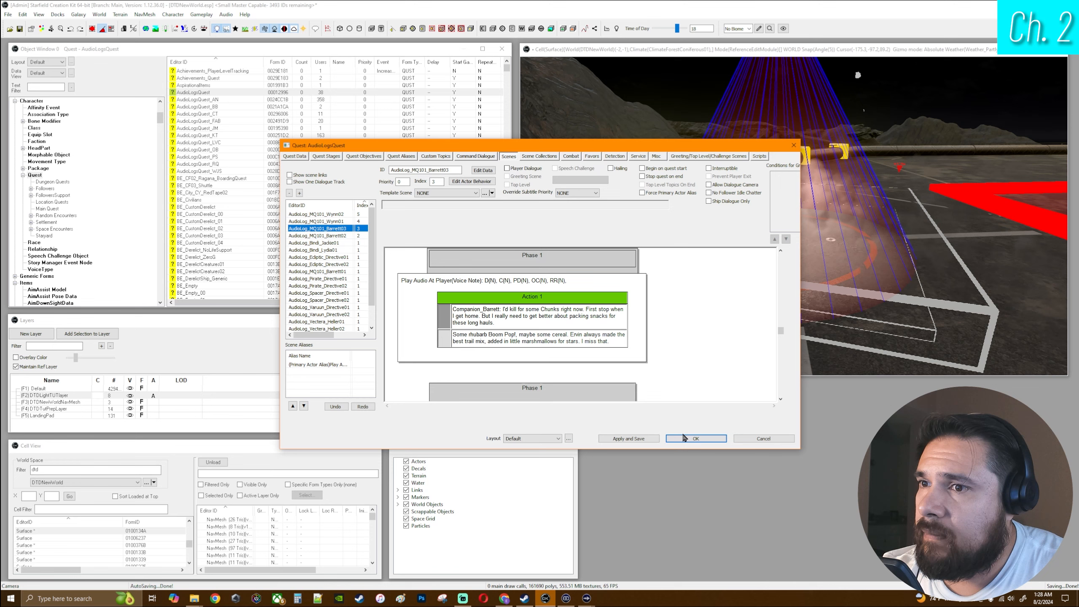
left_click(763, 439)
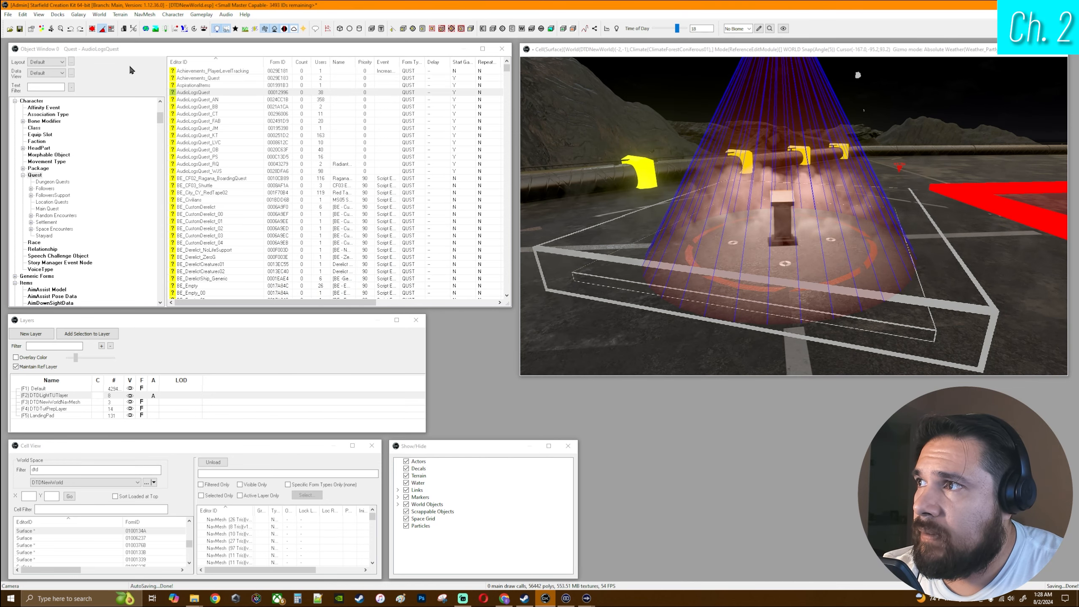
Step: Find the quest DTDAudioLogTutQuest with the filter dtd and paste the copied scene into its scenes
left_click(61, 86)
type("dtd")
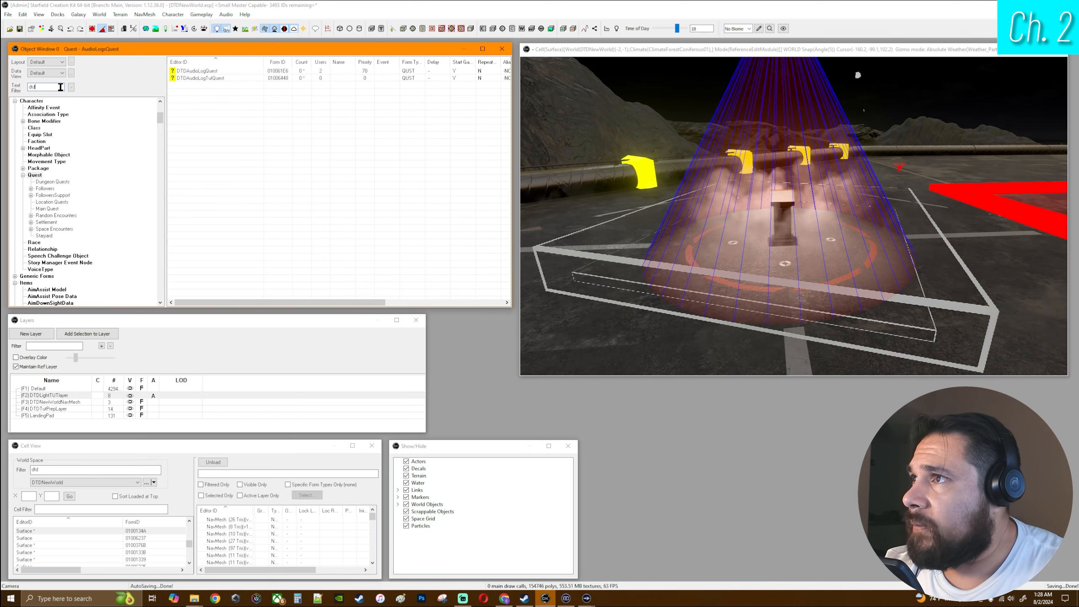
double_click(225, 79)
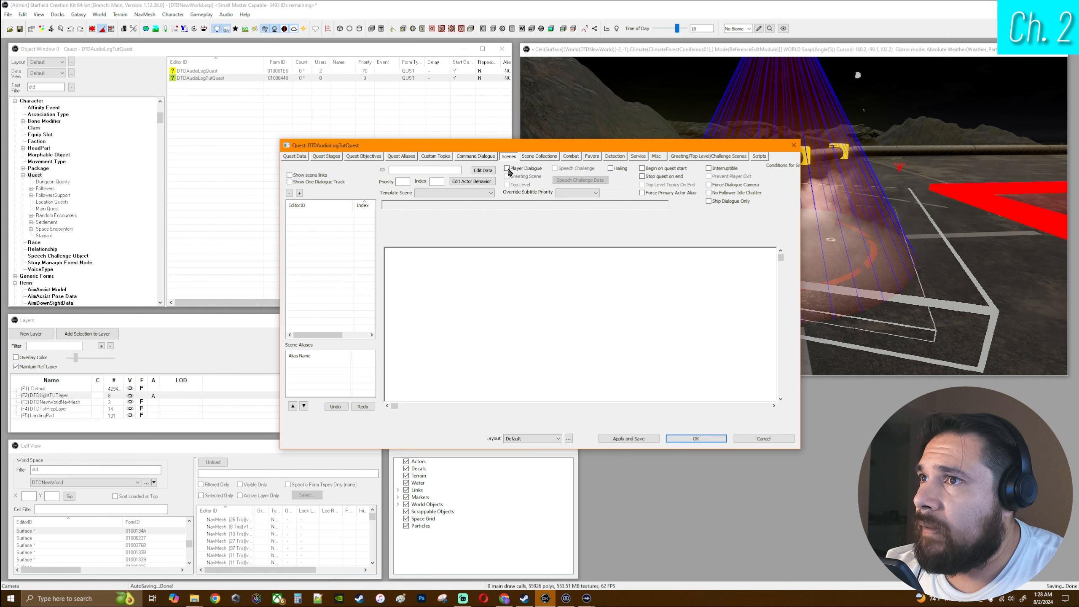
right_click(306, 250)
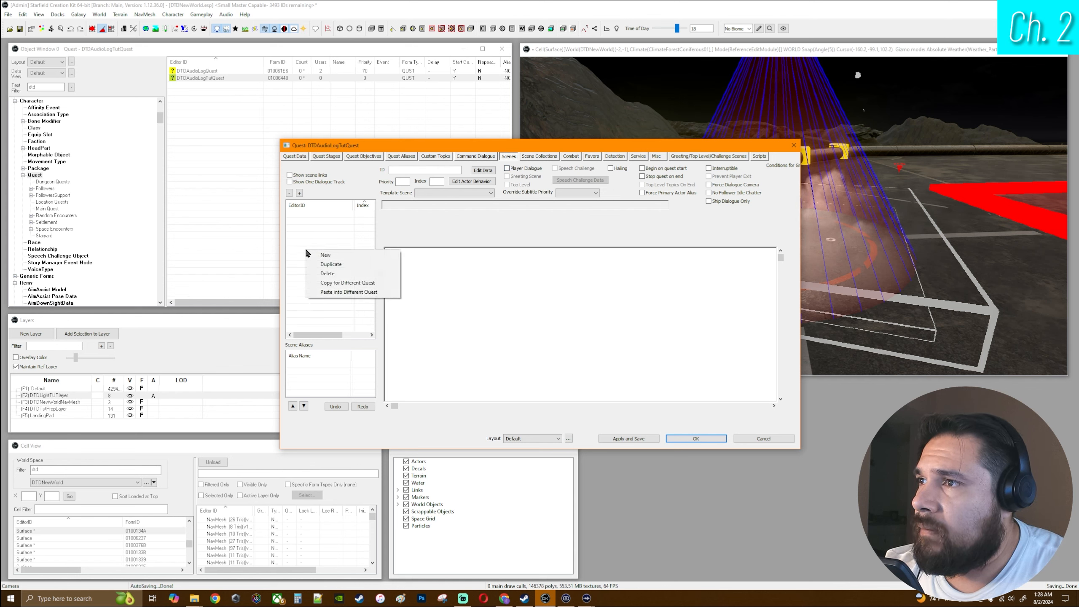
left_click(360, 293)
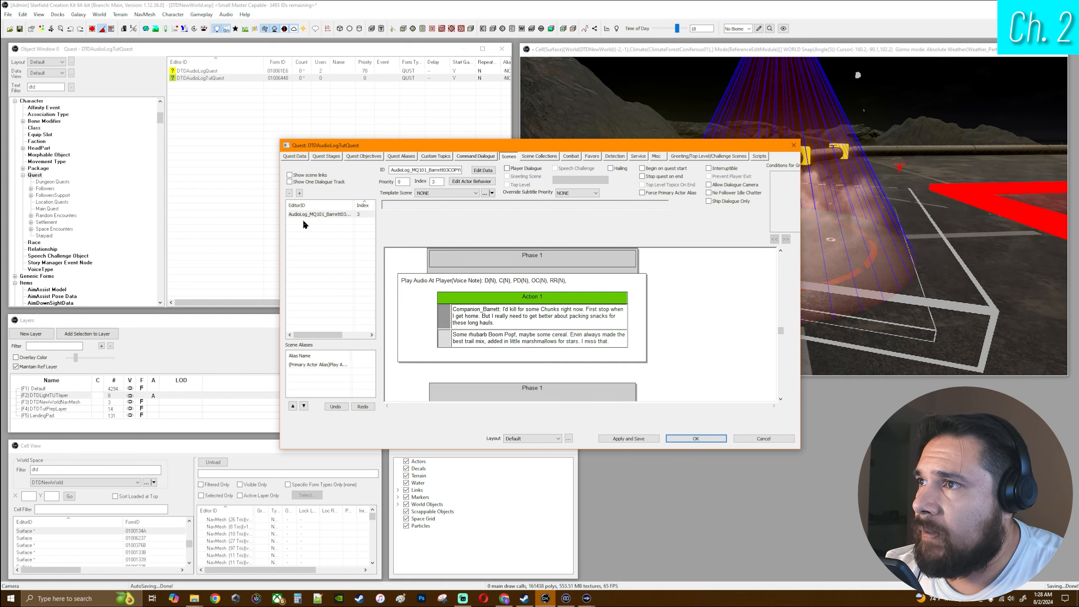
Step: Rename the pasted scene's ID to DTDAudioLogTutScene
double_click(450, 171)
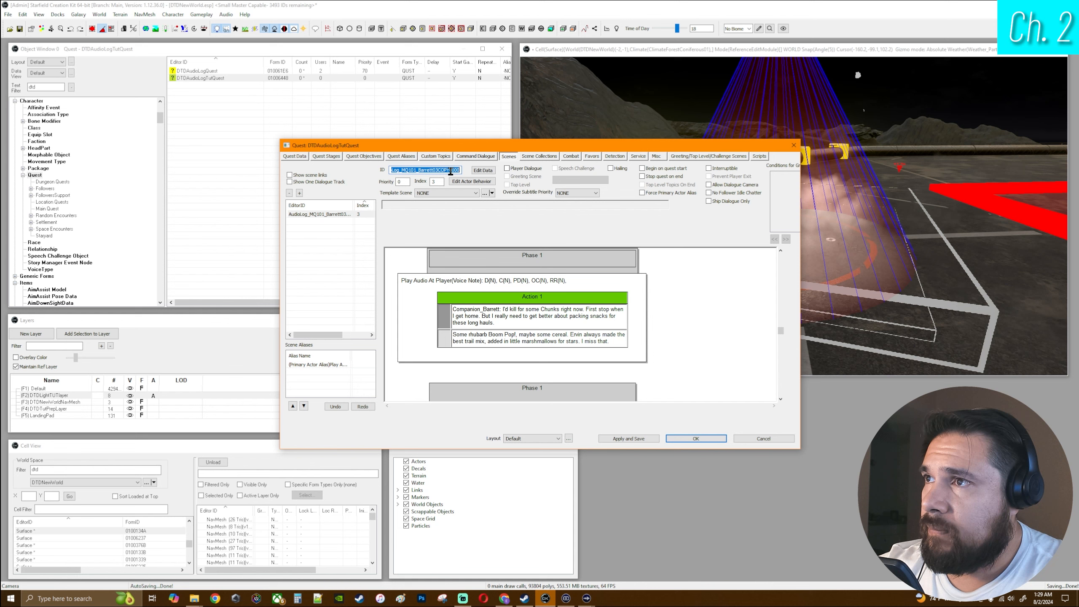
type("DTD")
type("AudioLogTutScene")
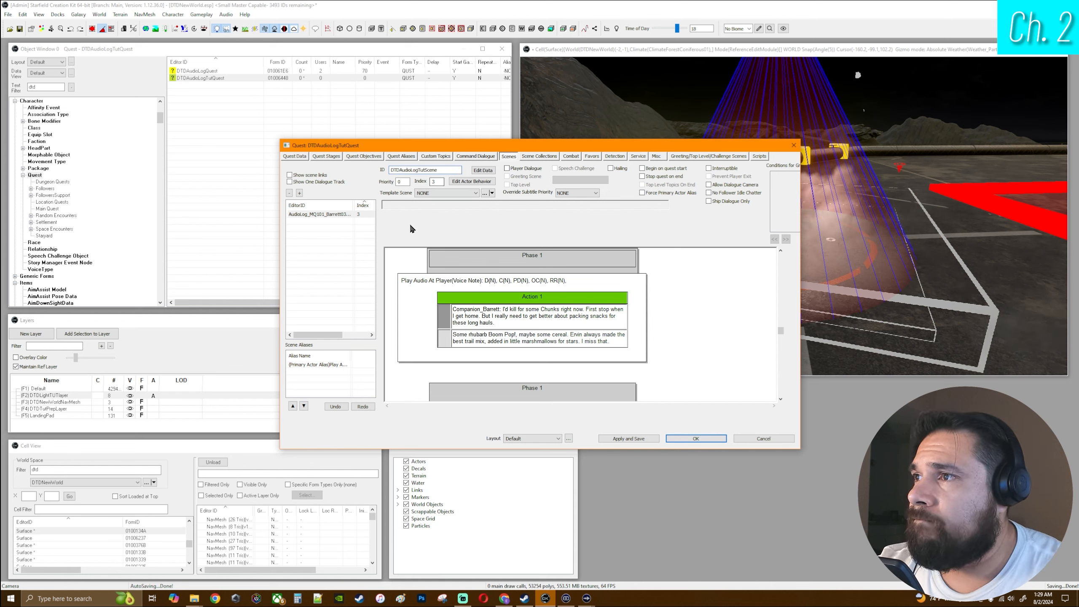
left_click(324, 240)
left_click(323, 215)
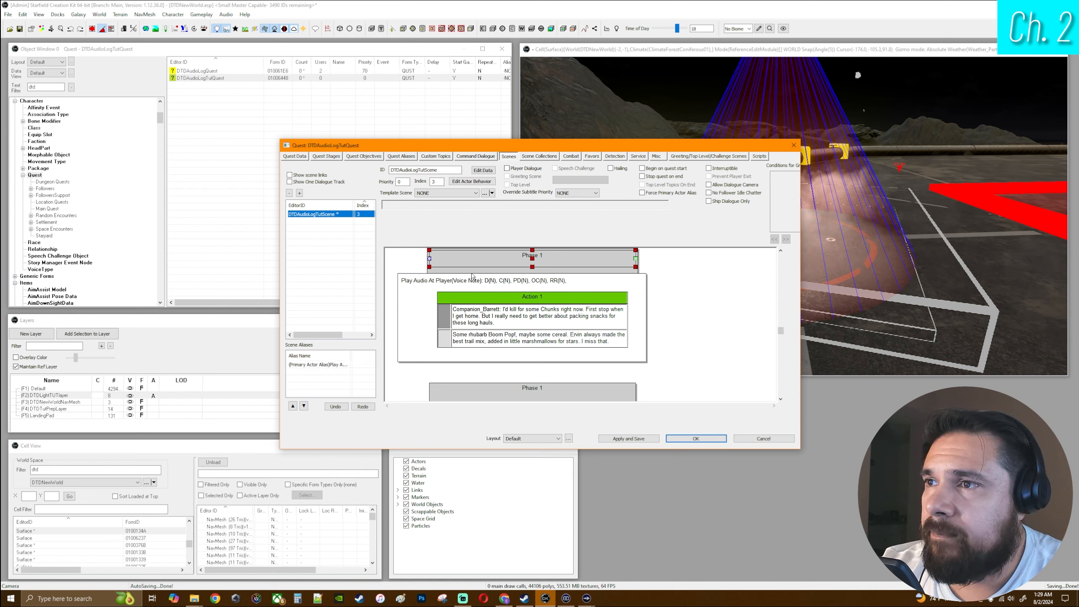
Step: Open the dialogue info of the scene's Action 1 and delete its second response, the rhubarb Boom Pop line
left_click(559, 299)
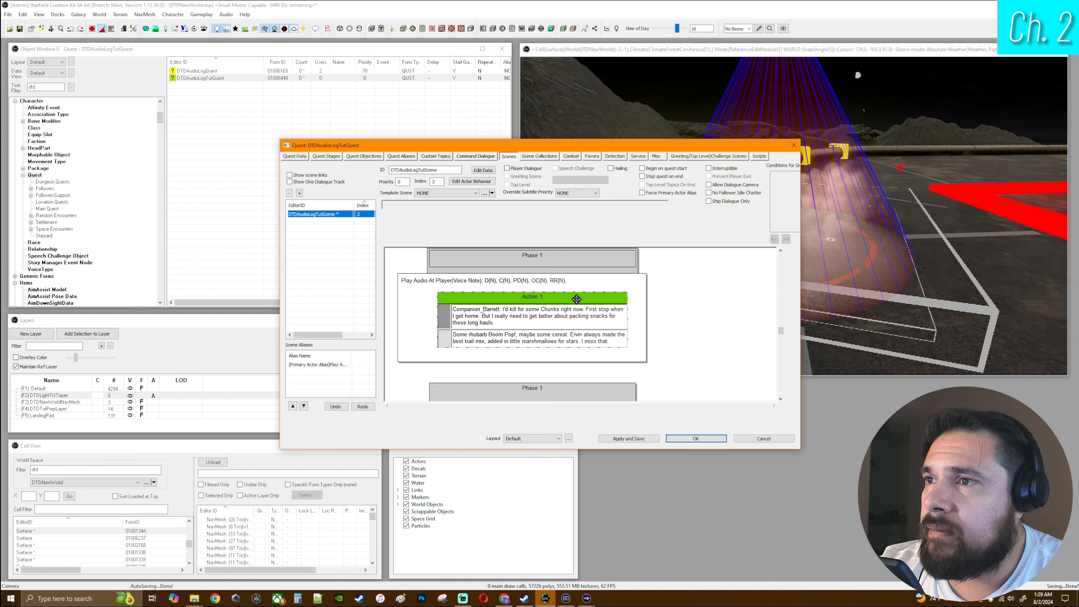
double_click(577, 299)
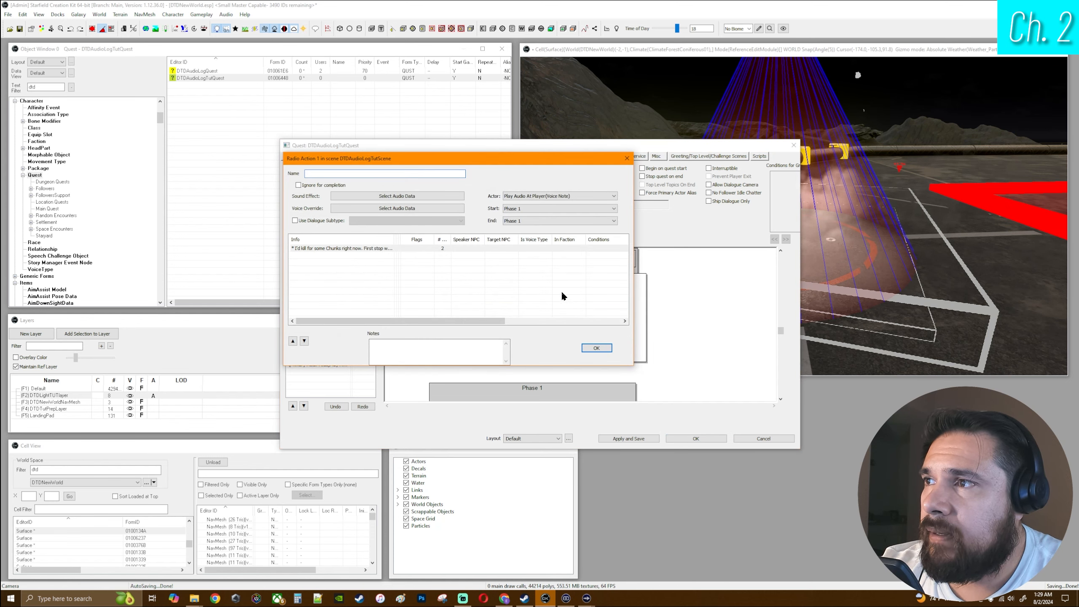
double_click(368, 250)
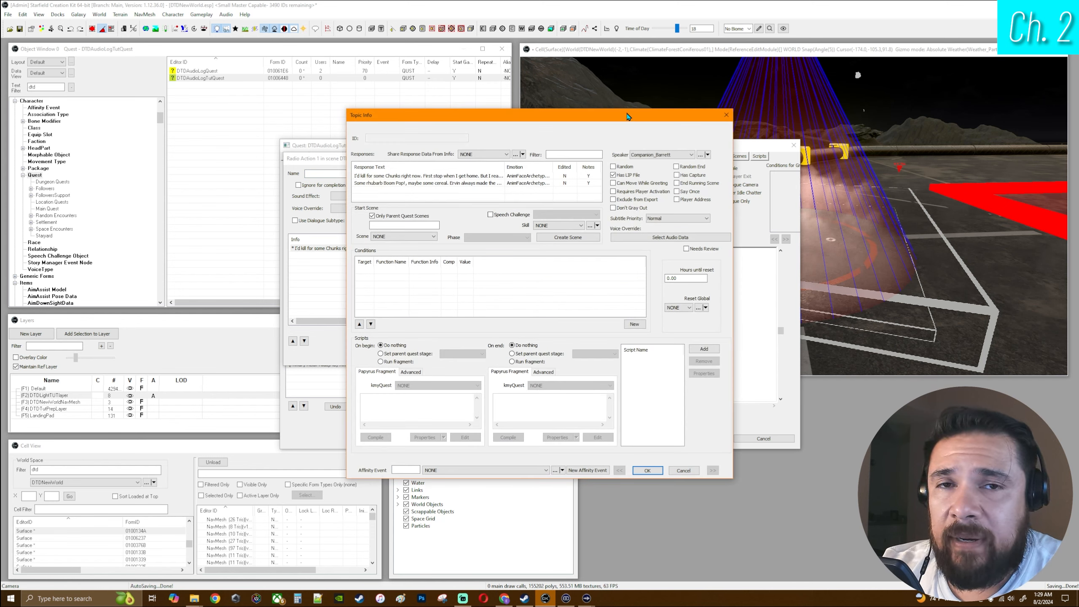
right_click(527, 184)
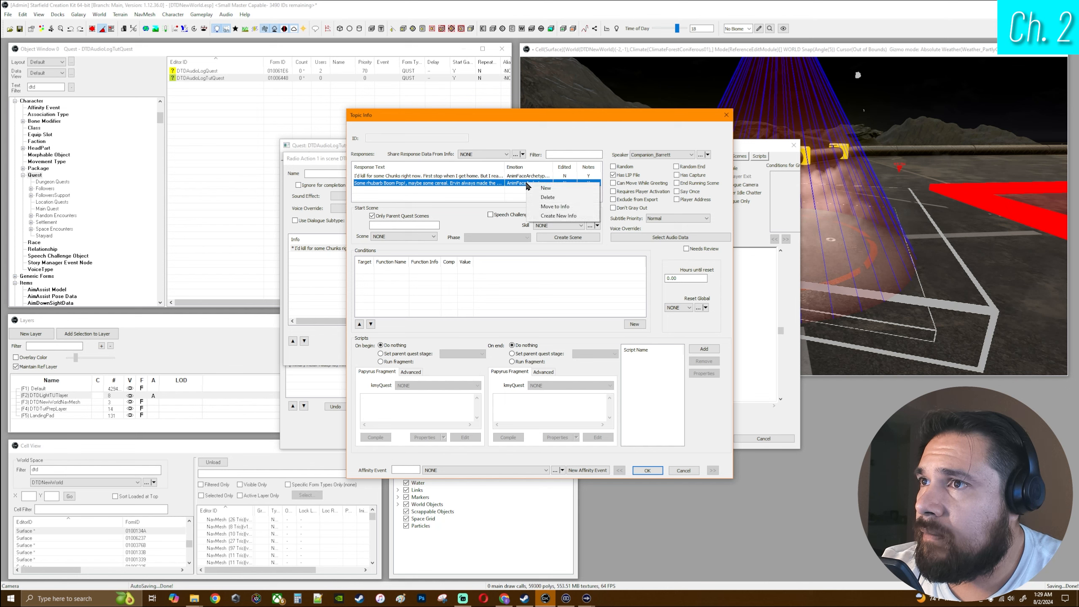
left_click(547, 197)
left_click(524, 179)
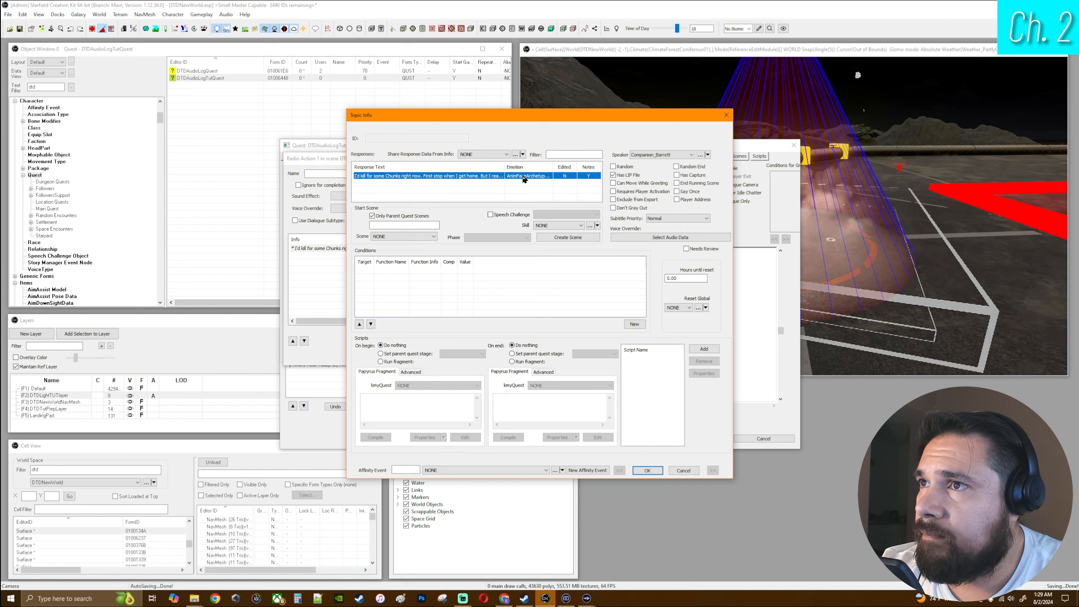
Step: Set the topic info's speaker to DTDAudioLogGuy
left_click(670, 158)
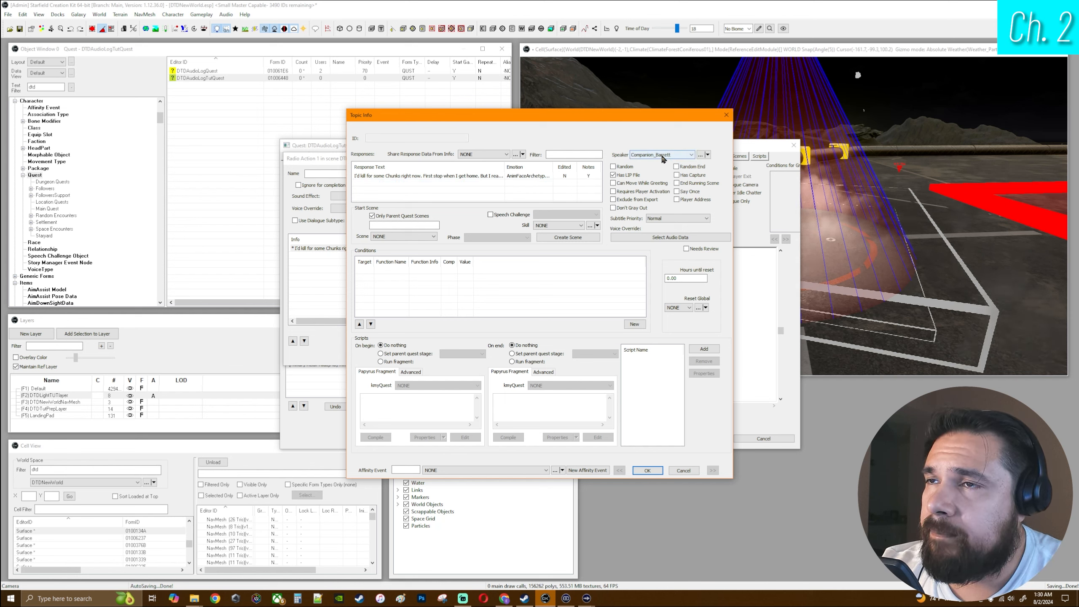
left_click(663, 155)
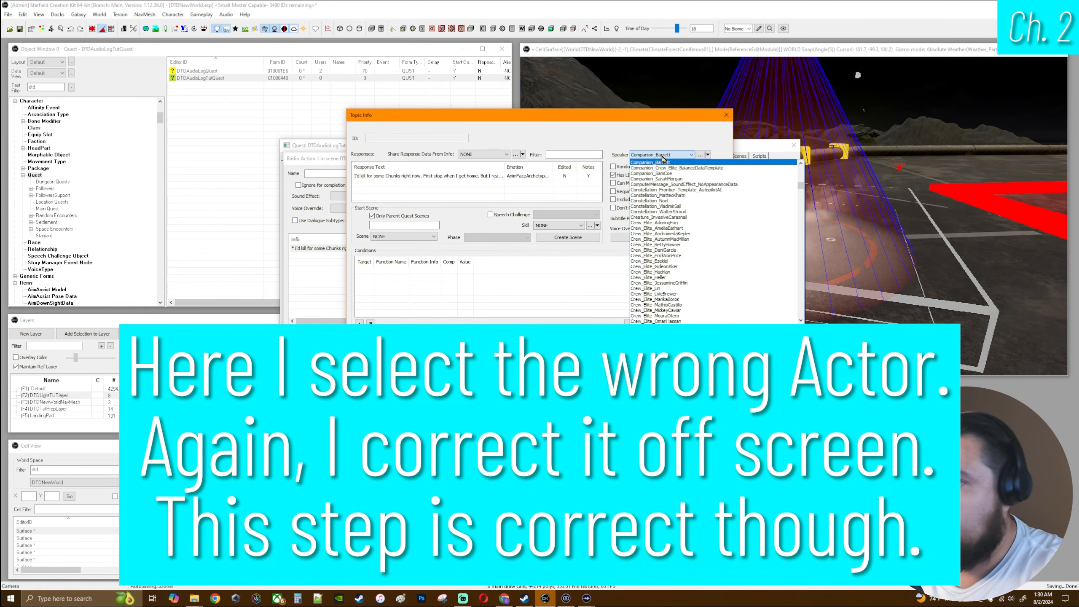
type("dtd")
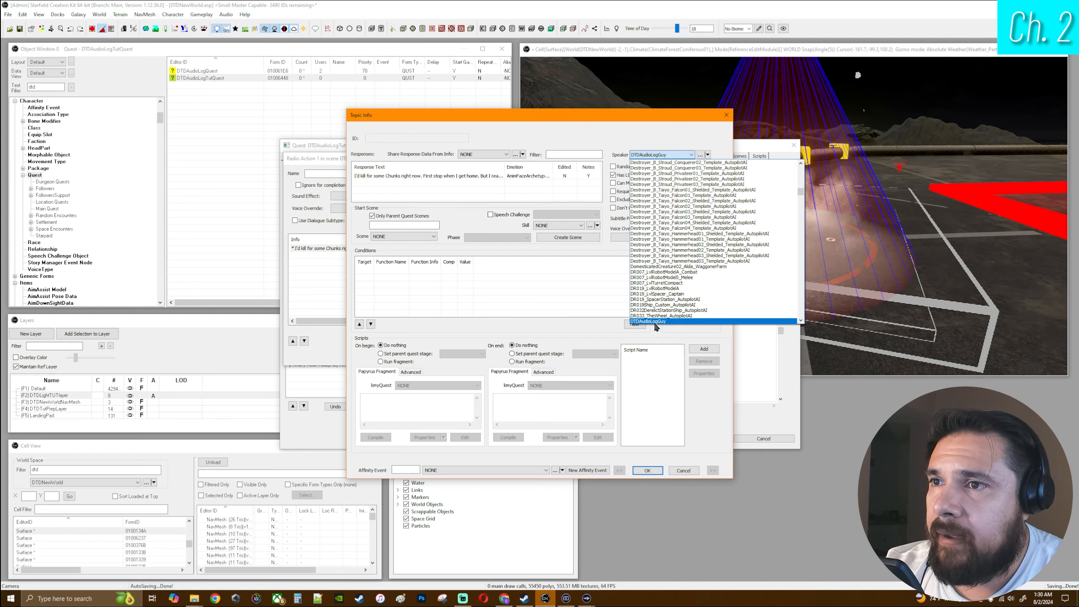
left_click(653, 322)
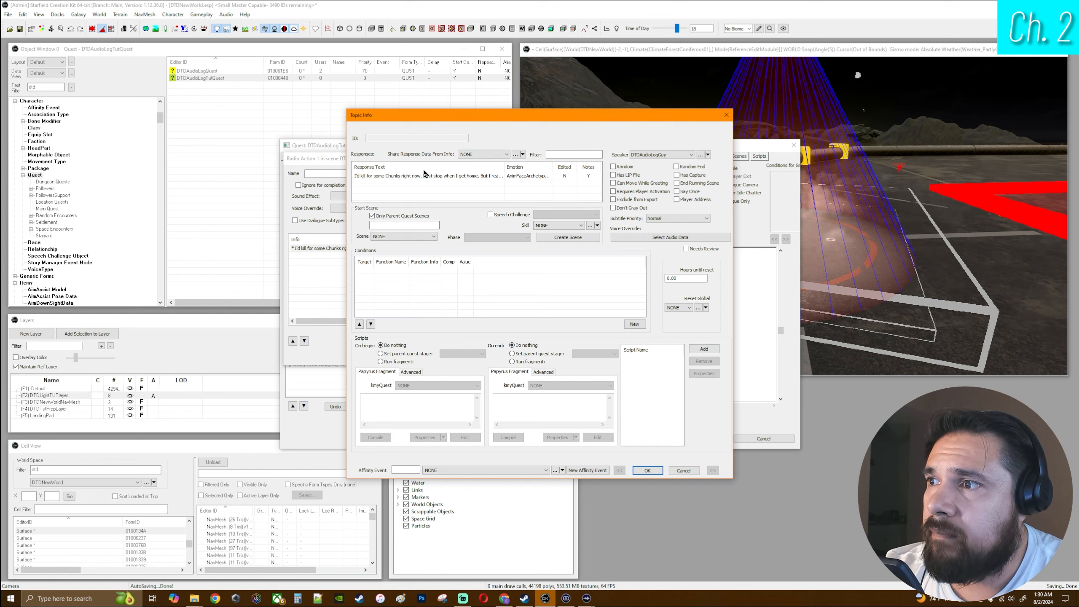
Step: Edit the remaining response, setting its Anim Face Archetype to None and replacing its response text with "nothing"
double_click(453, 175)
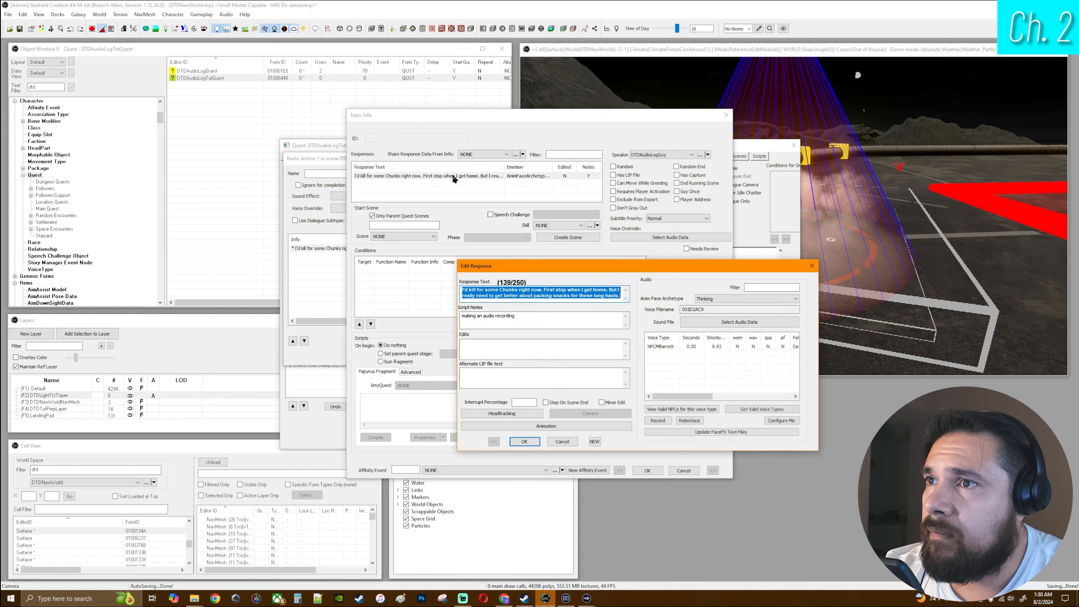
left_click(764, 298)
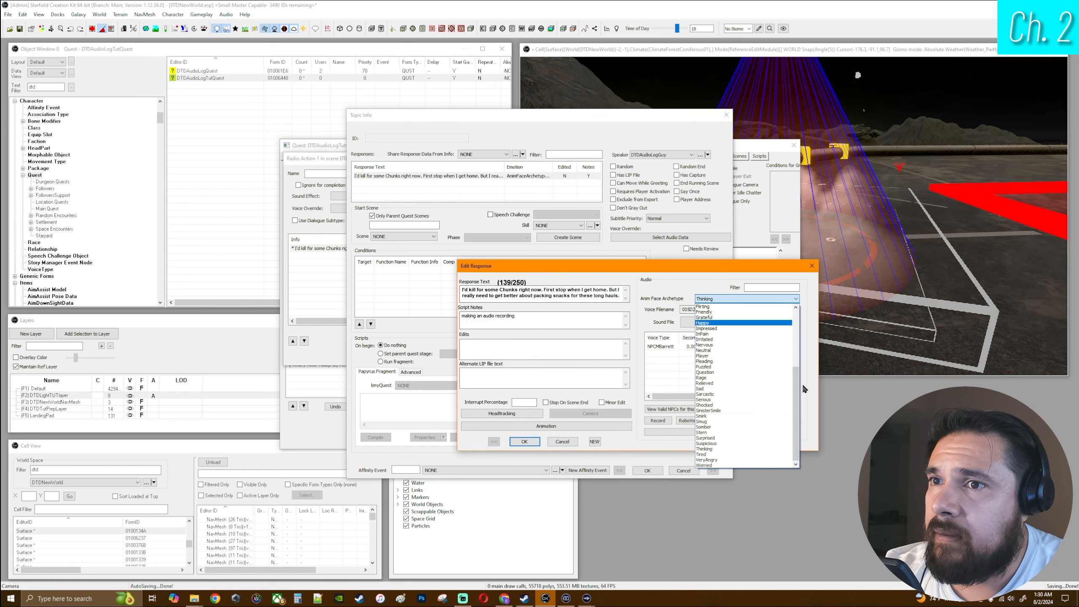
left_click_drag(804, 353, 798, 307)
left_click(727, 307)
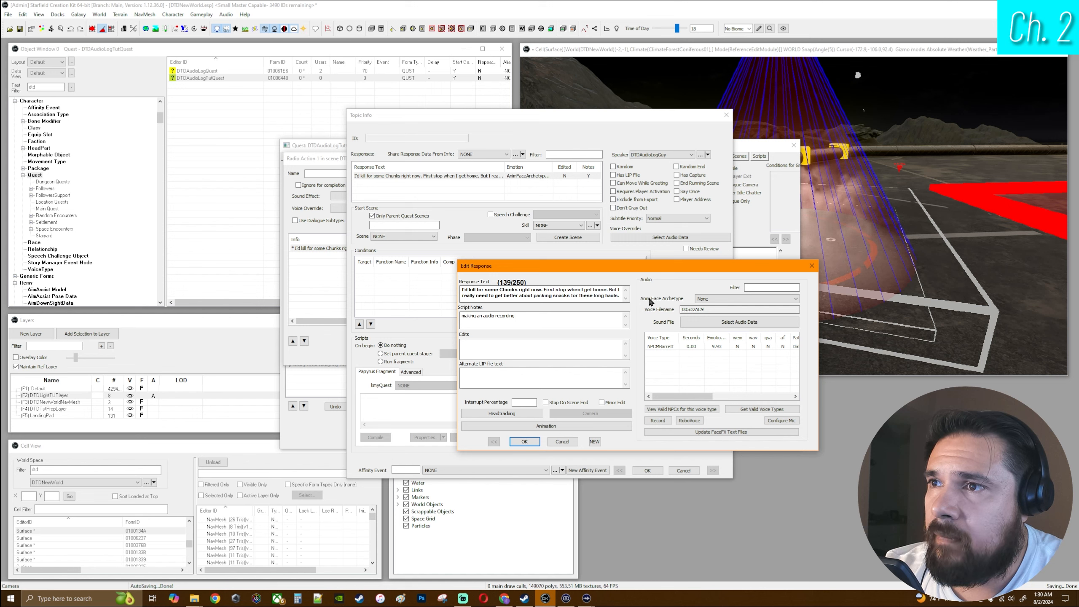
left_click(619, 296)
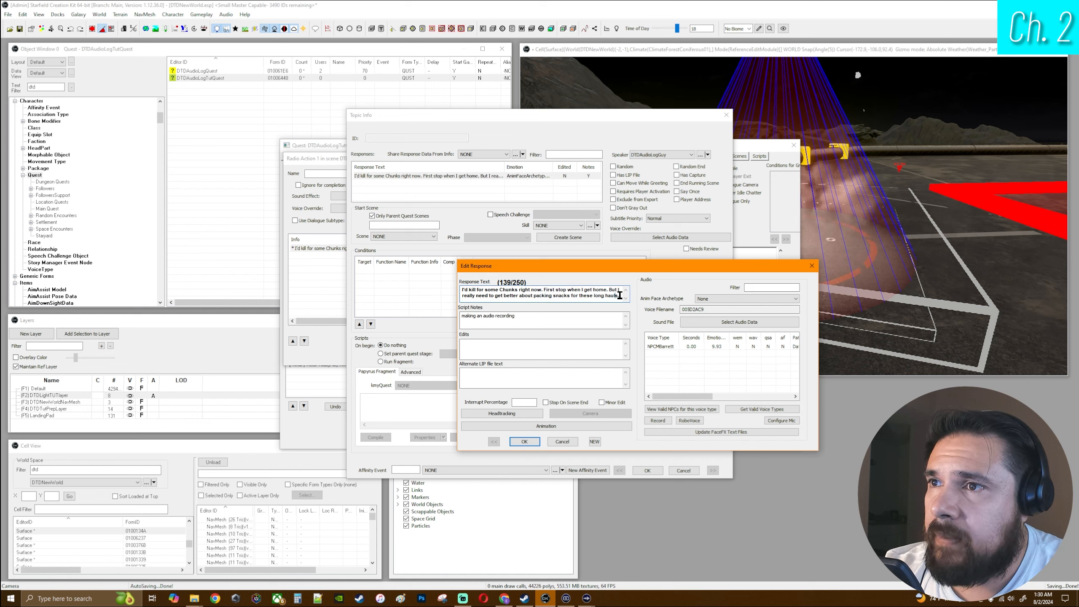
left_click_drag(599, 296, 453, 286)
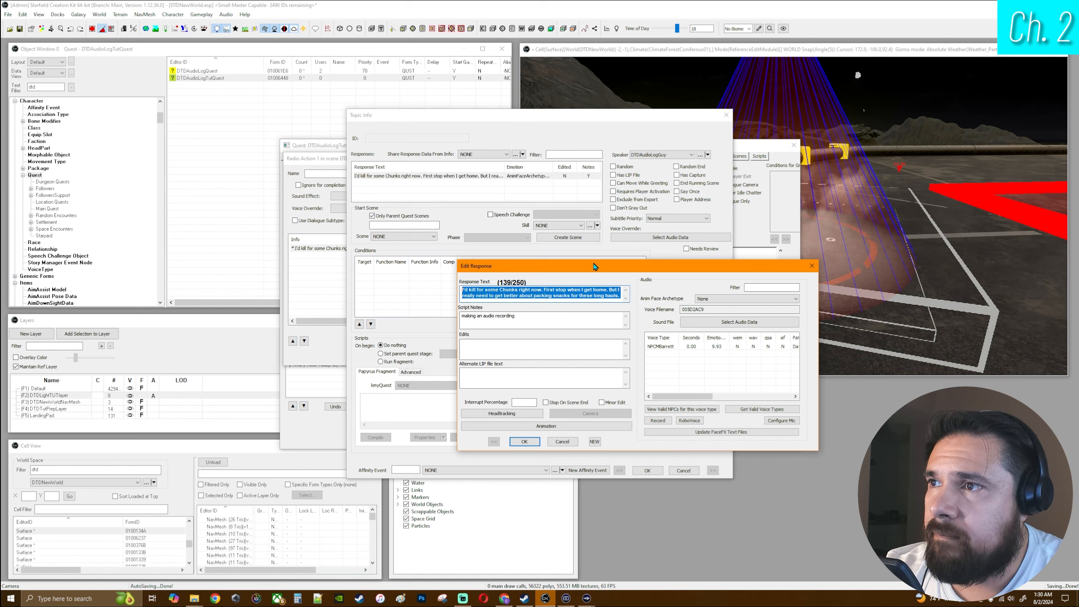
type("nothing")
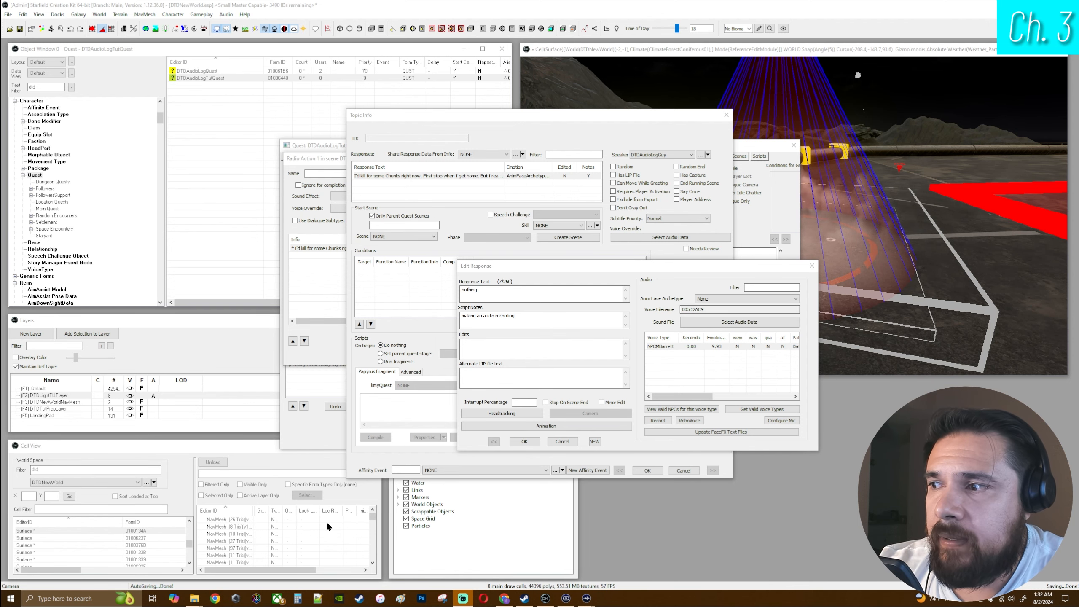
Step: Switch to File Explorer and open the folder Data\Sound\Voice\DTDNewWorld.esp in the Starfield installation
left_click(194, 598)
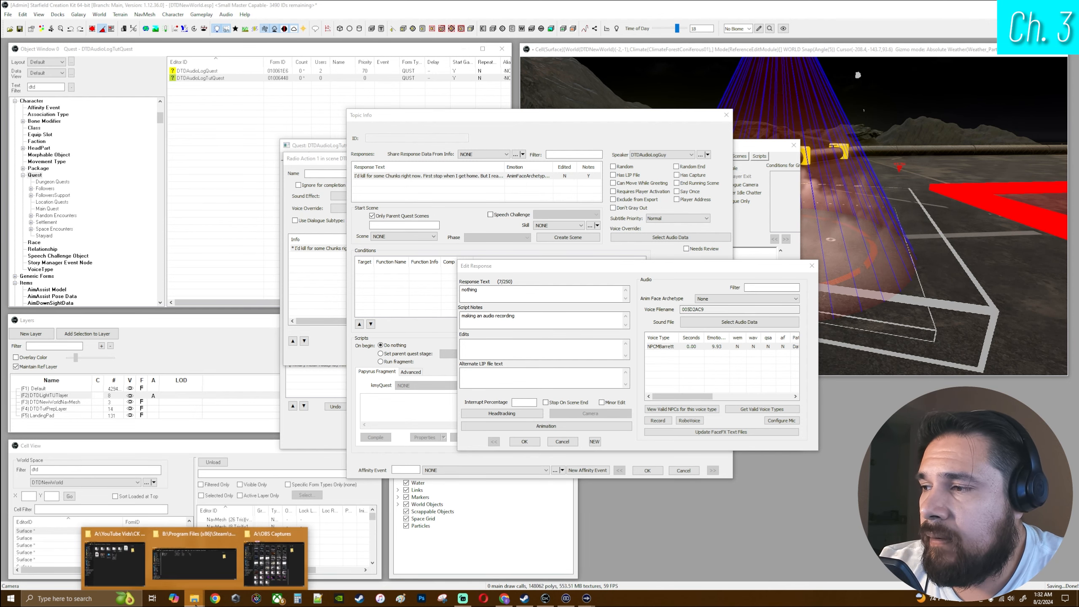
left_click(195, 553)
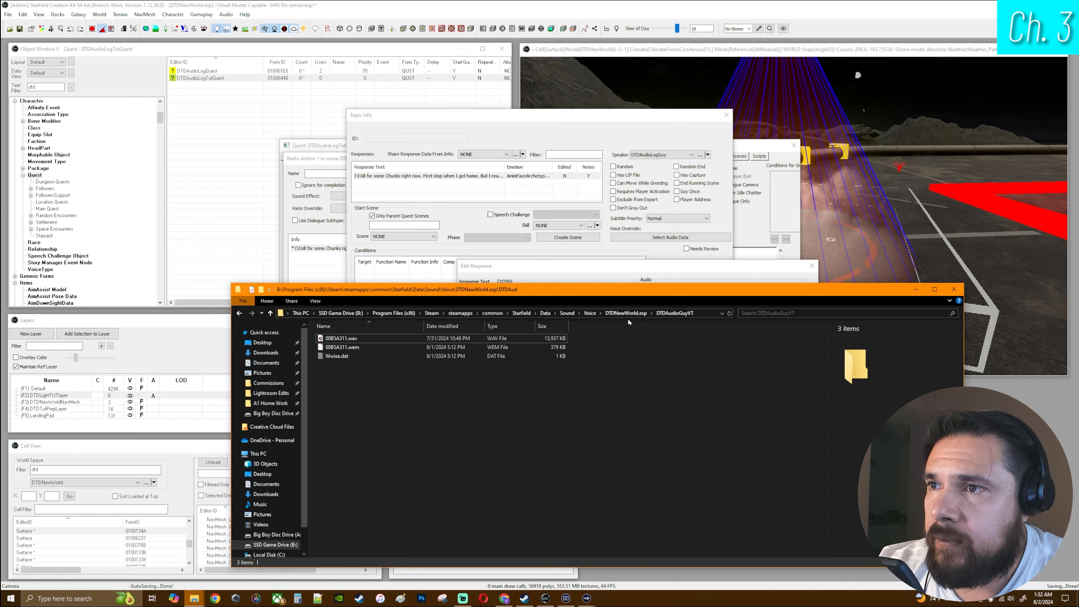
left_click(545, 314)
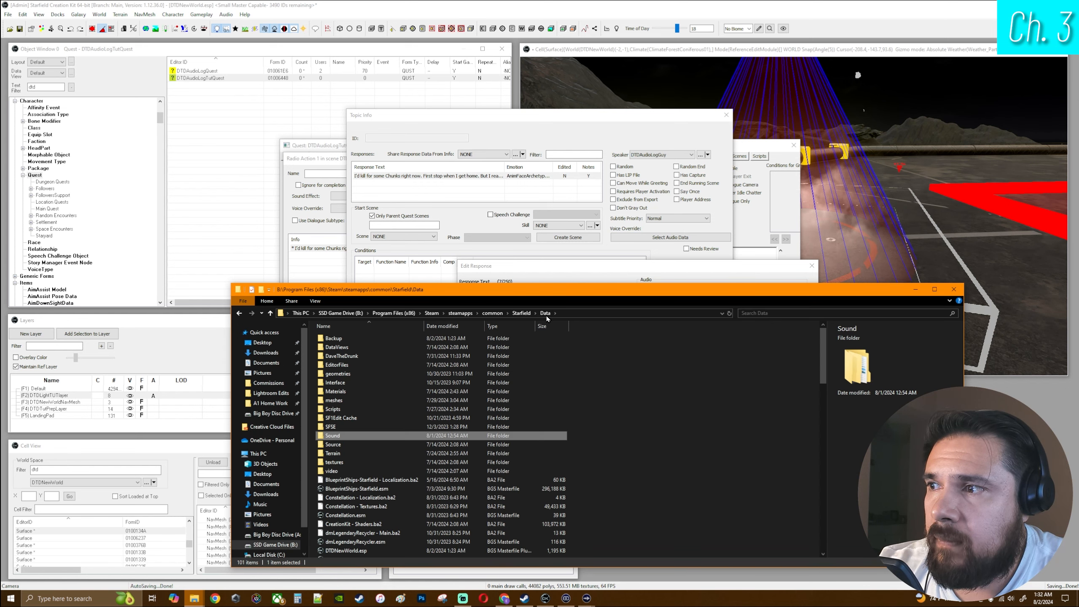
double_click(364, 438)
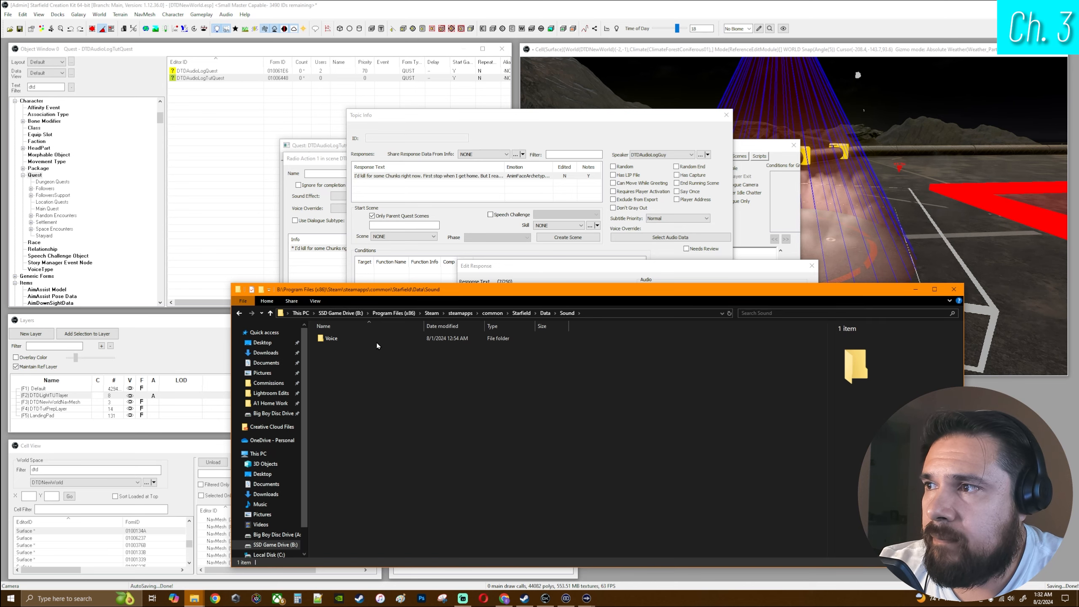
double_click(363, 339)
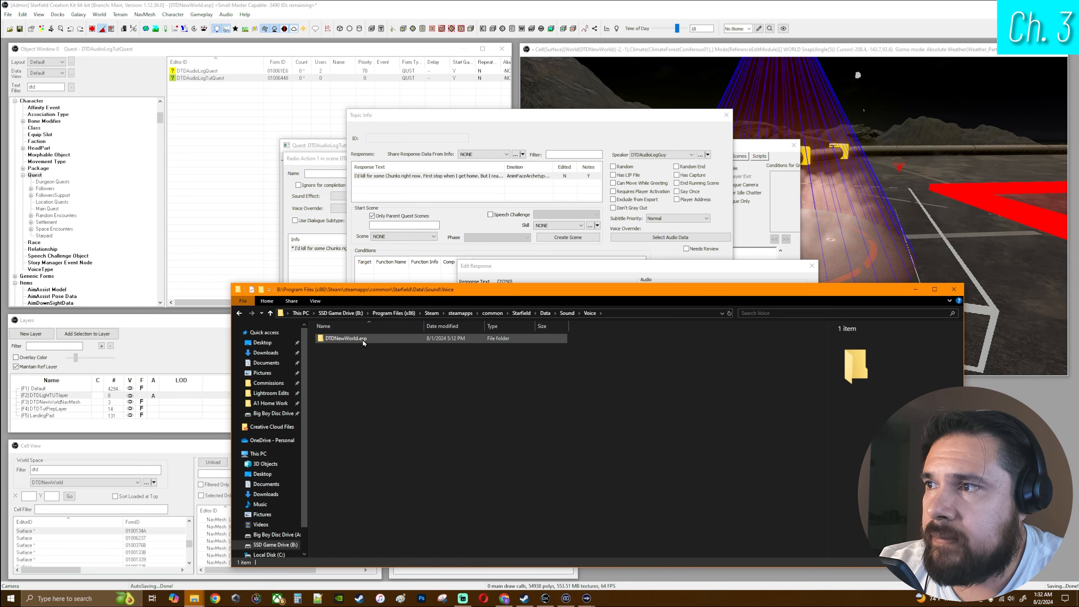
right_click(403, 393)
left_click(396, 357)
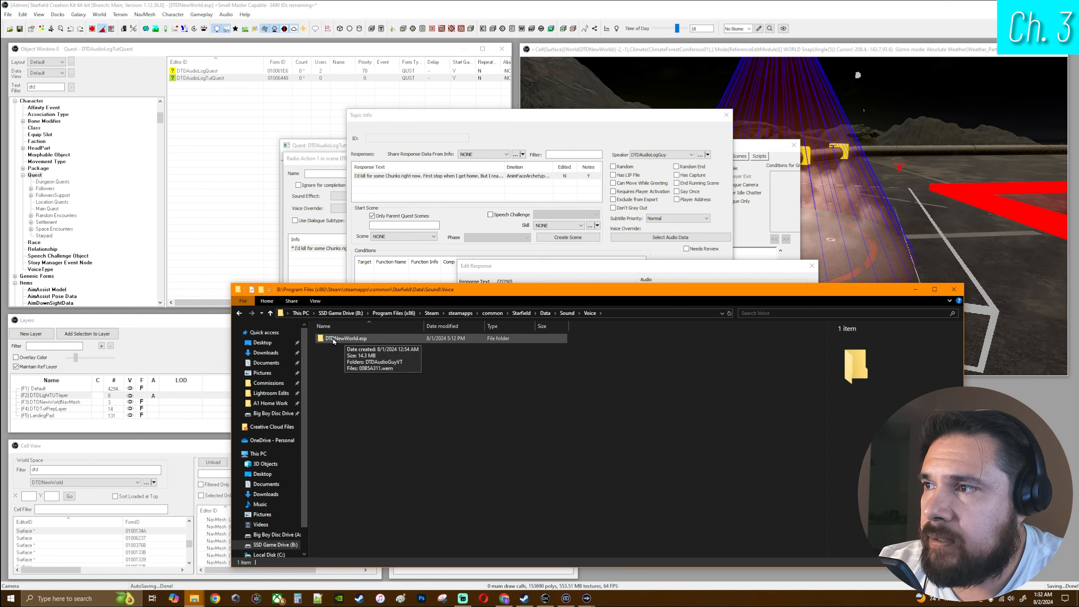
double_click(384, 339)
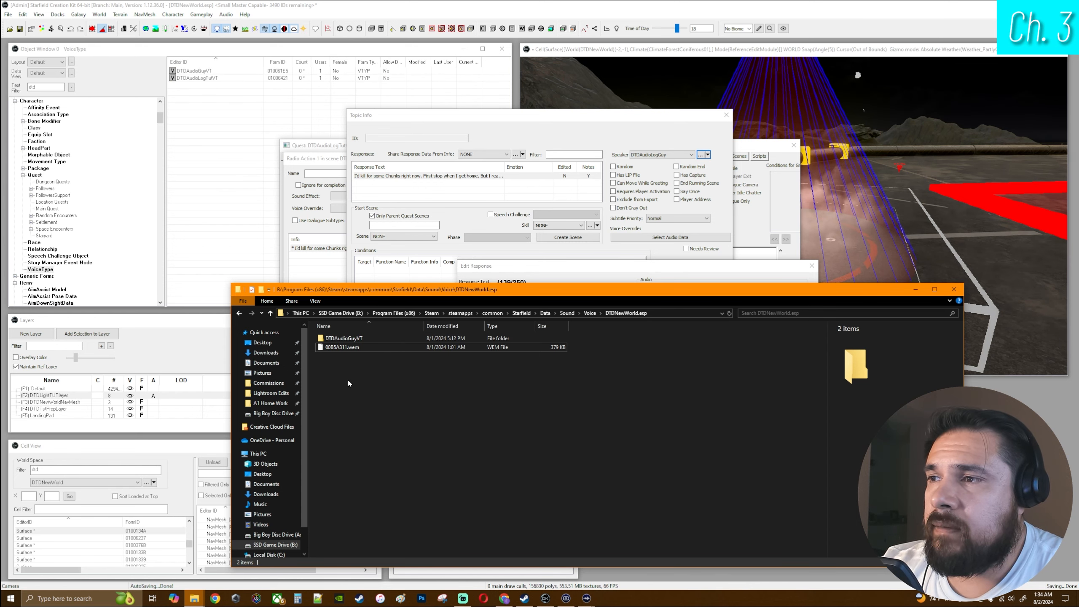
Step: Create a new folder named DTDAudioLogTutVT inside DTDNewWorld.esp
right_click(348, 383)
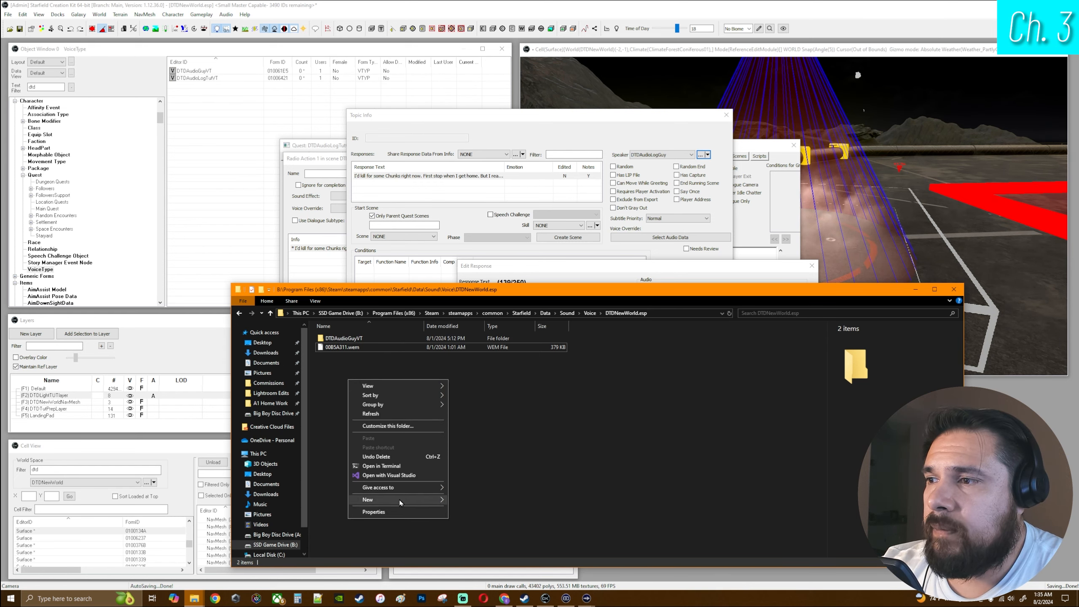
mouse_move(399, 499)
left_click(470, 501)
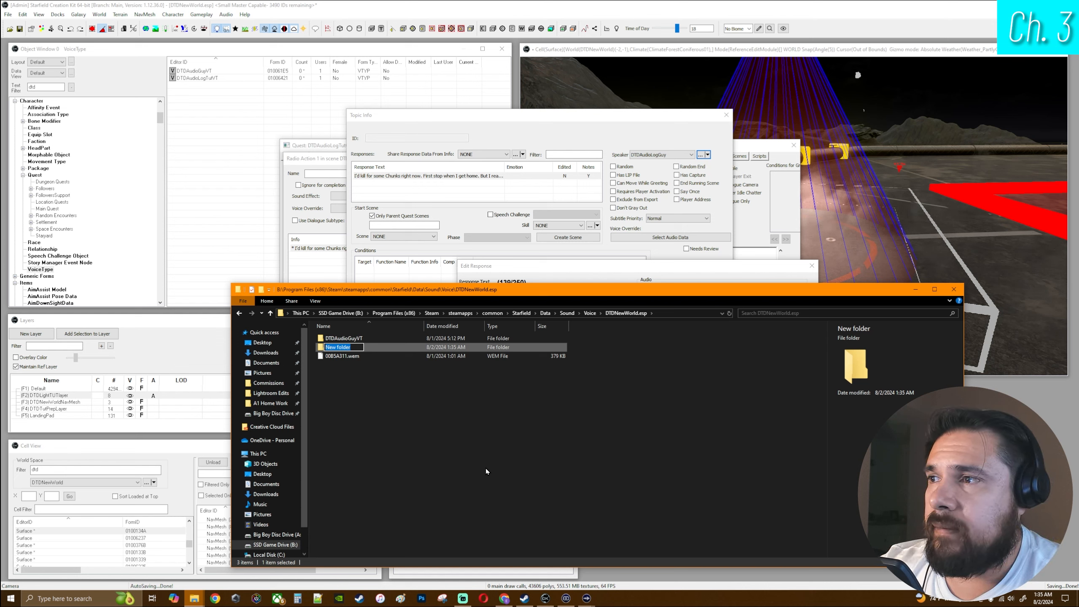
type("DTDAudio")
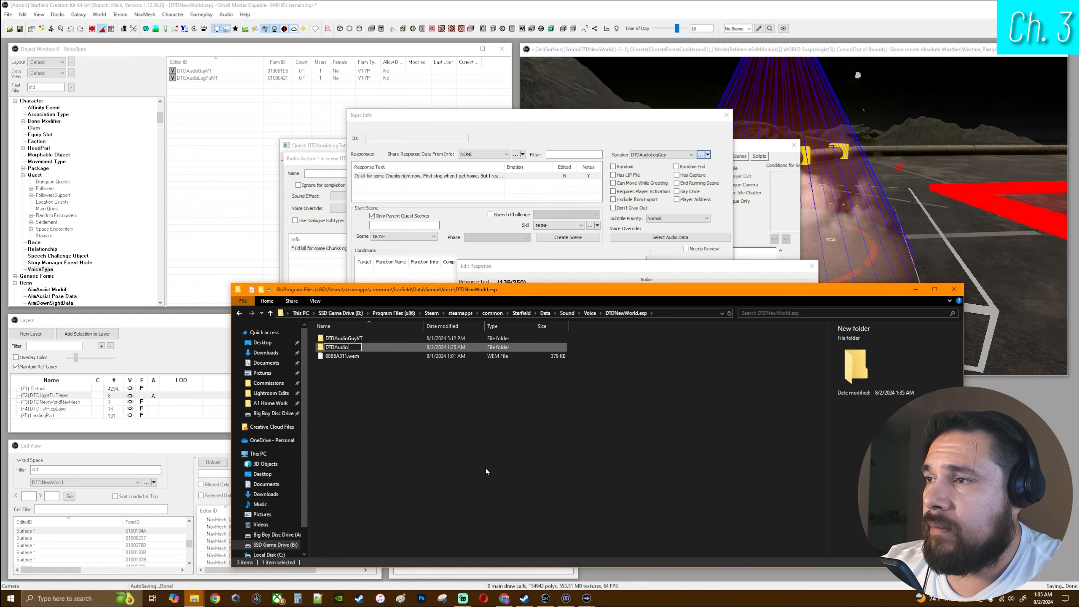
type("LogTutVT")
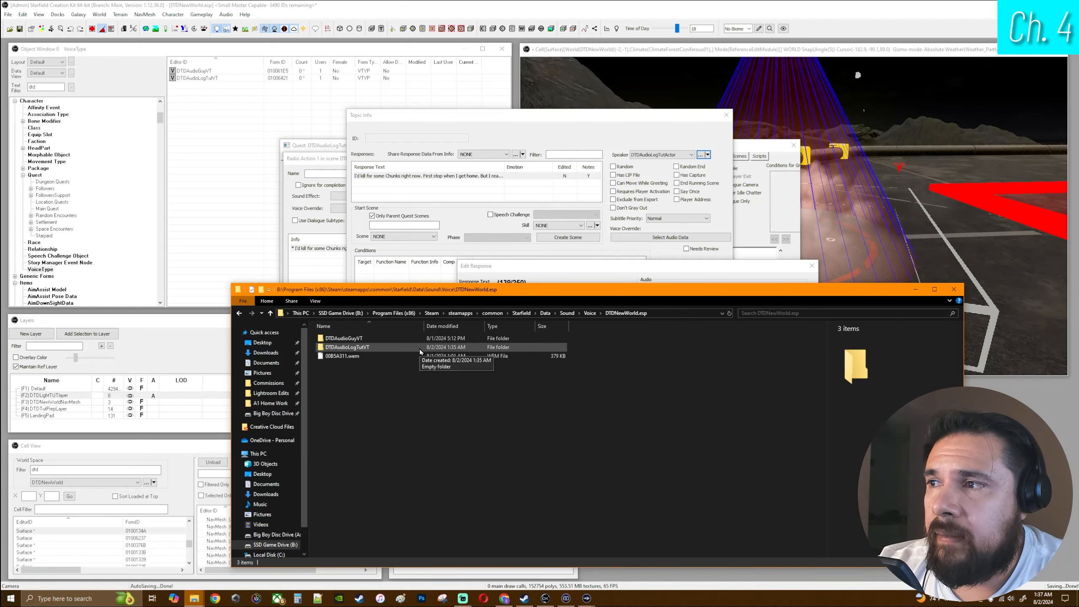
Step: Copy AudioTest.wav from the CK Audio Log folder into the new DTDAudioLogTutVT voice folder
double_click(390, 347)
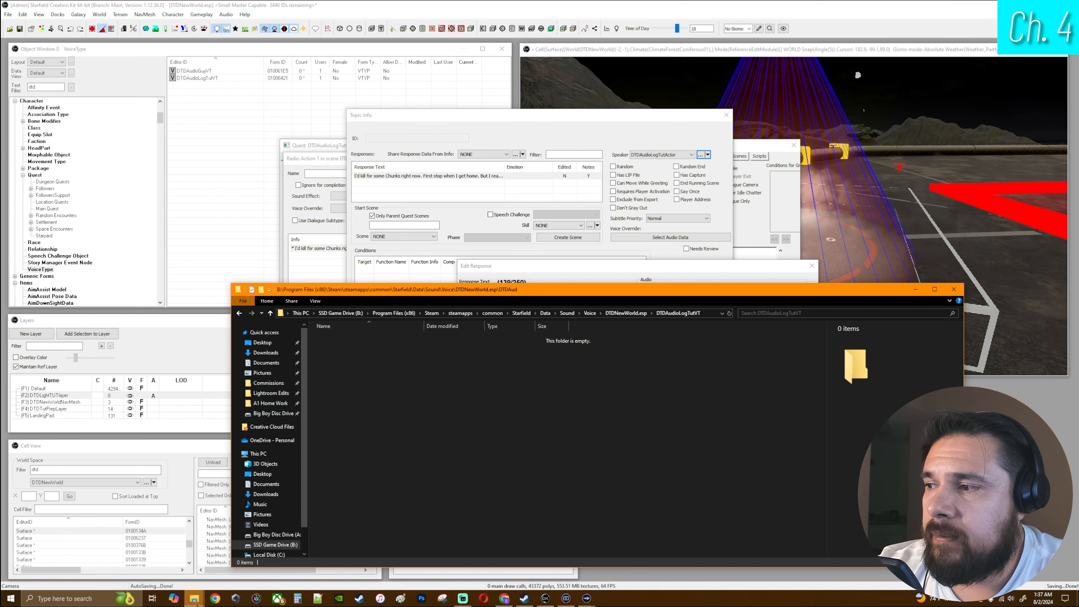
mouse_move(194, 599)
left_click(115, 557)
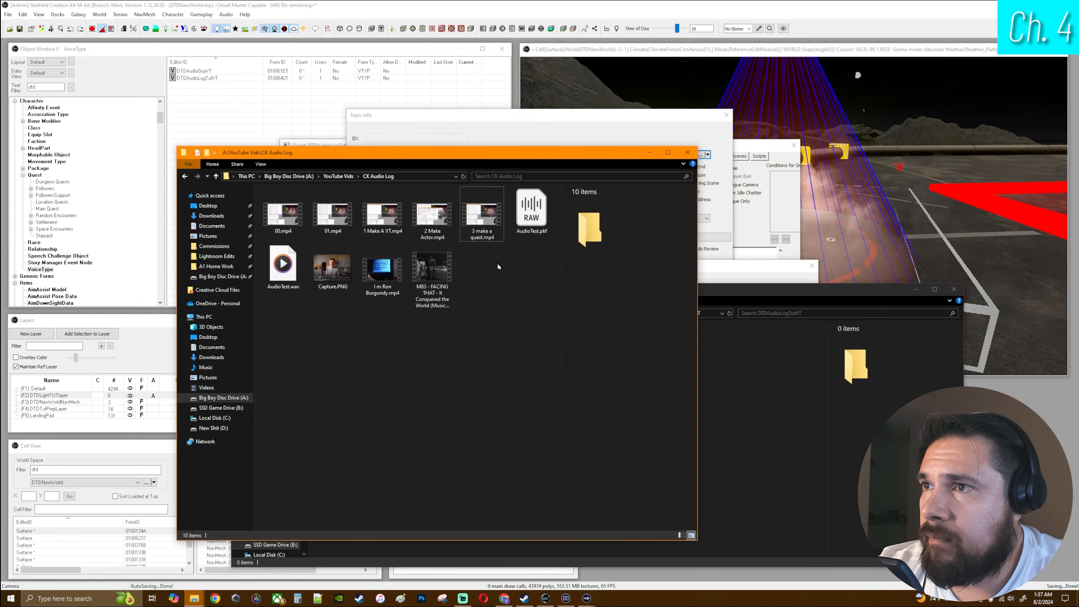
left_click(282, 266)
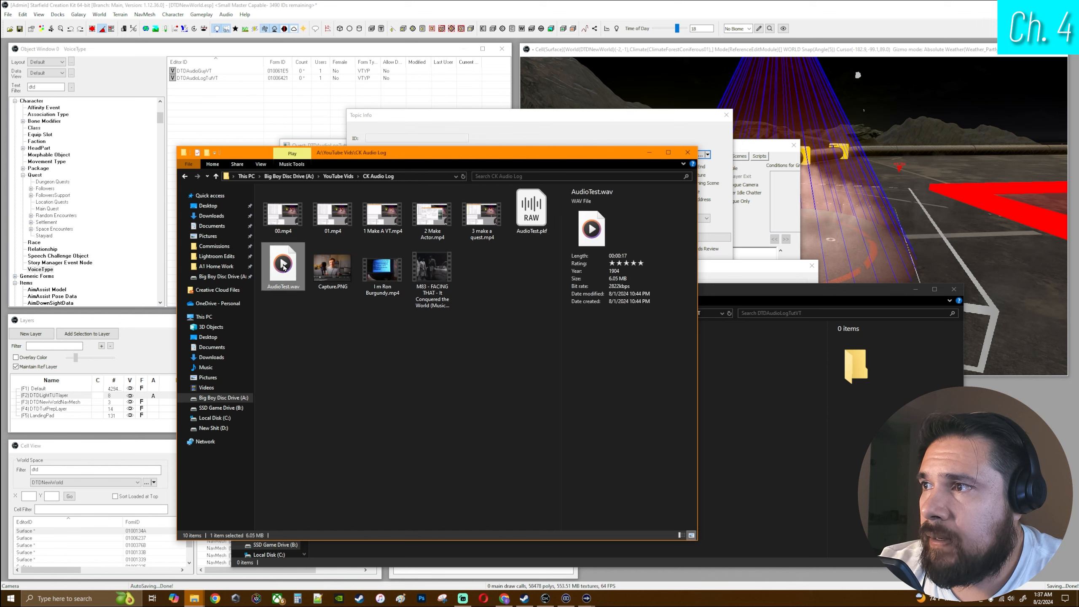
right_click(282, 264)
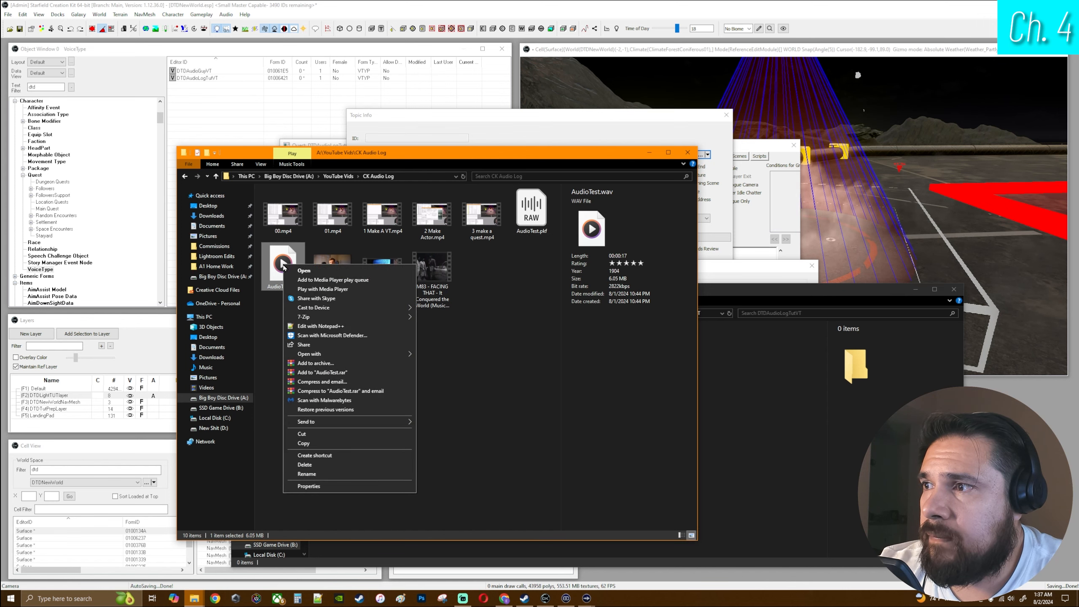
left_click(313, 443)
left_click(768, 415)
right_click(376, 403)
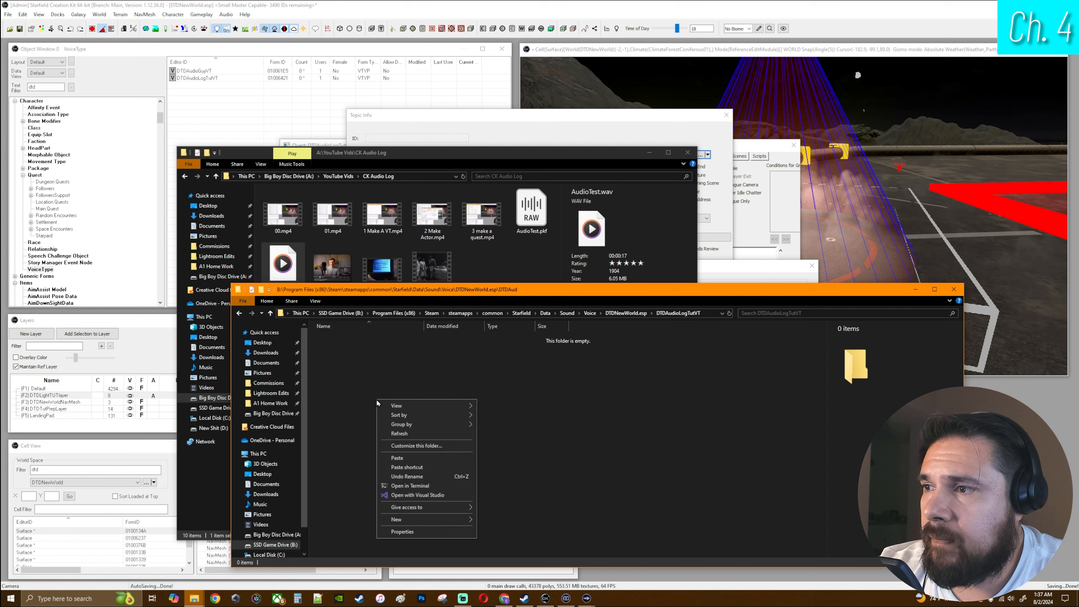
left_click(415, 464)
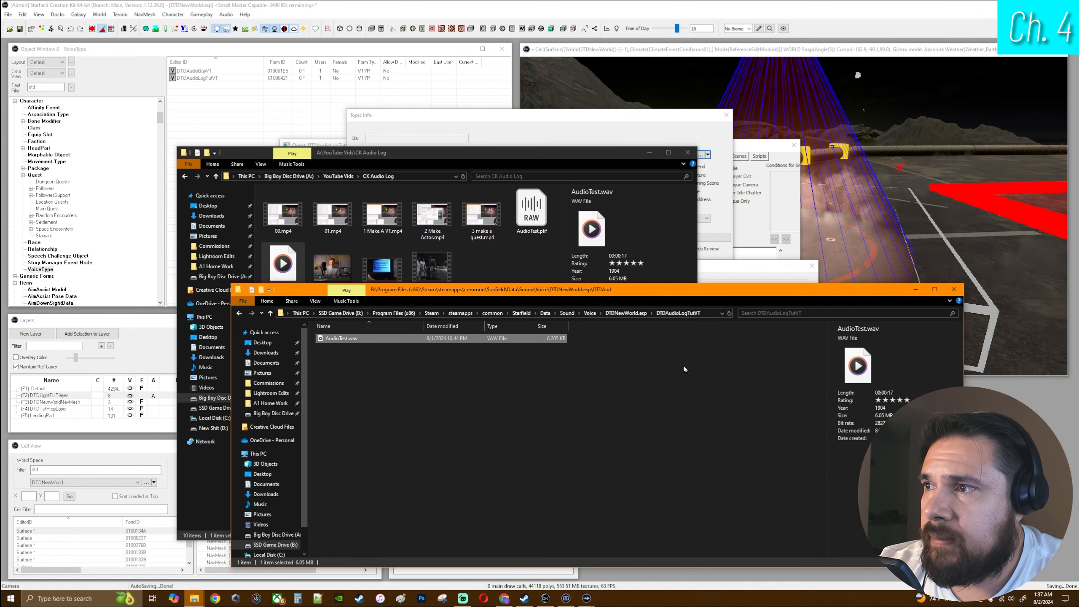
left_click(649, 152)
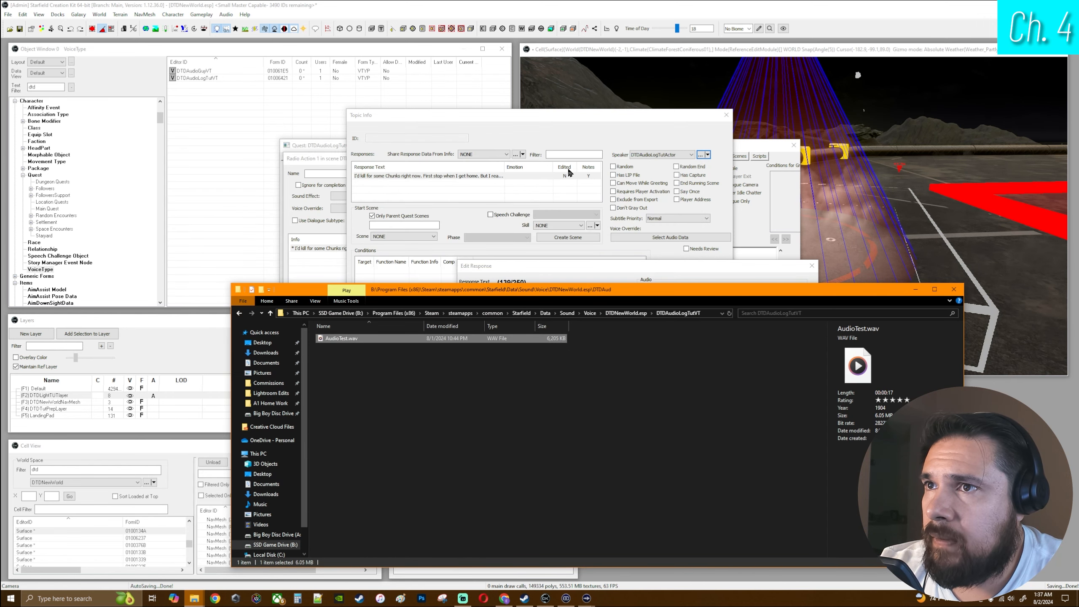
Step: Rename the copied AudioTest.wav to 005D2AC9.wav, using the voice filename copied from the response in the Creation Kit
left_click(729, 266)
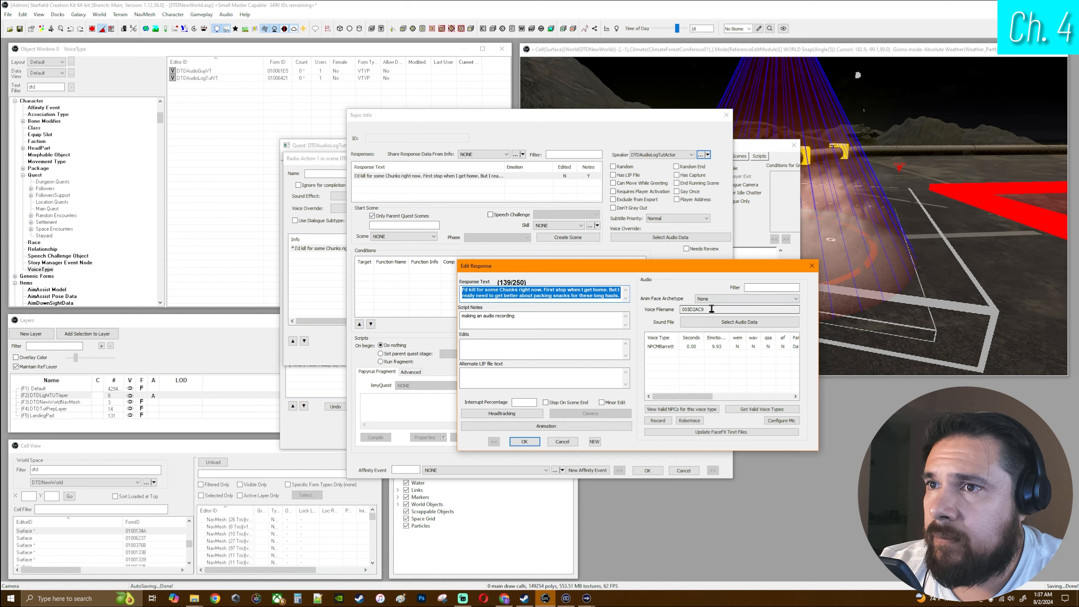
double_click(712, 309)
key("ctrl+c")
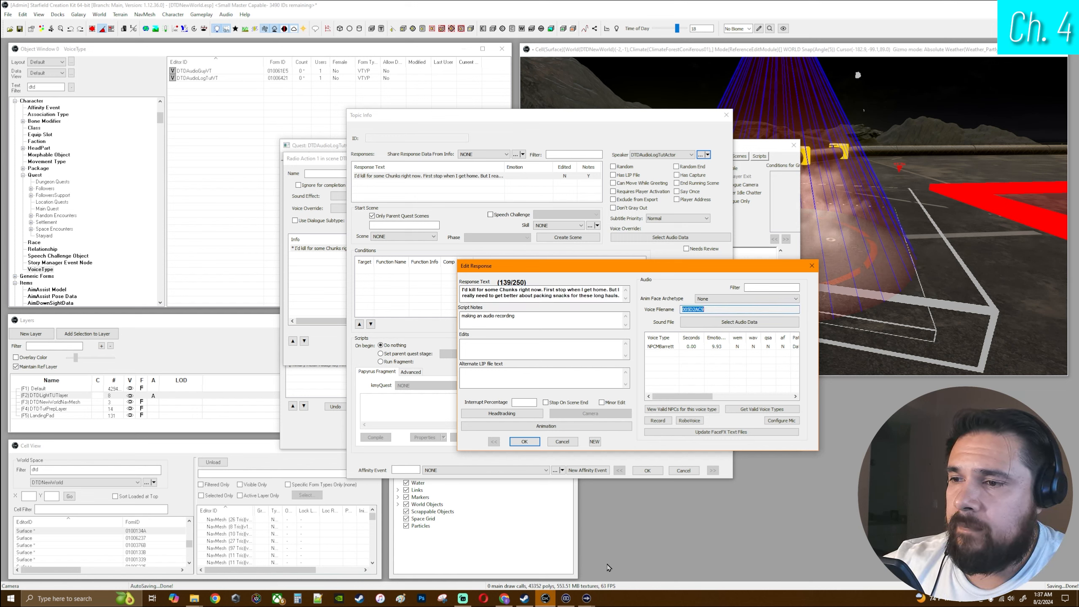
left_click(196, 600)
left_click(204, 552)
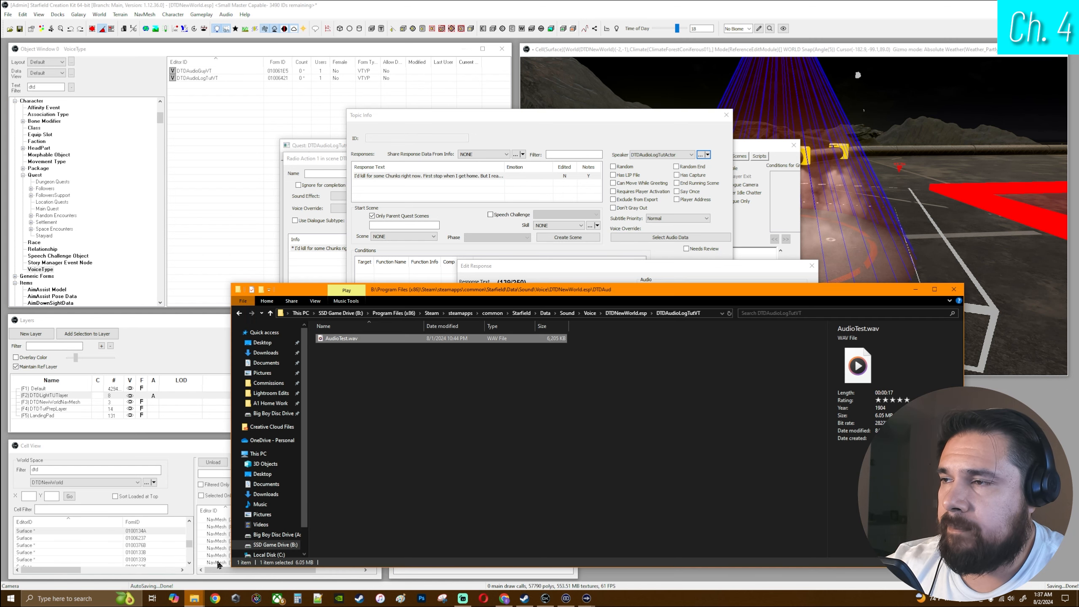
left_click(339, 339)
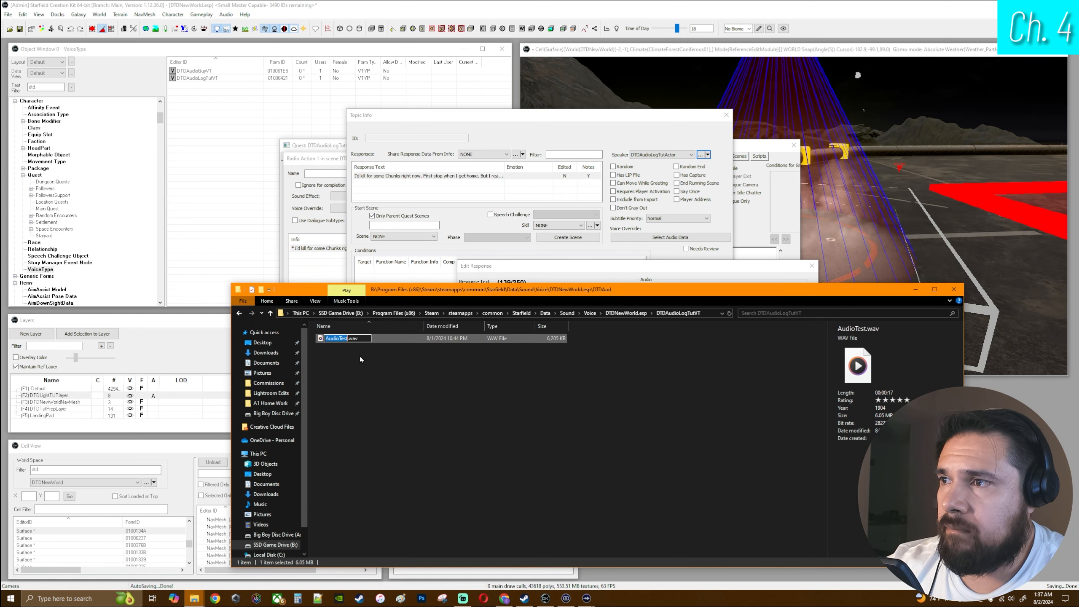
key("ctrl+v")
left_click(430, 410)
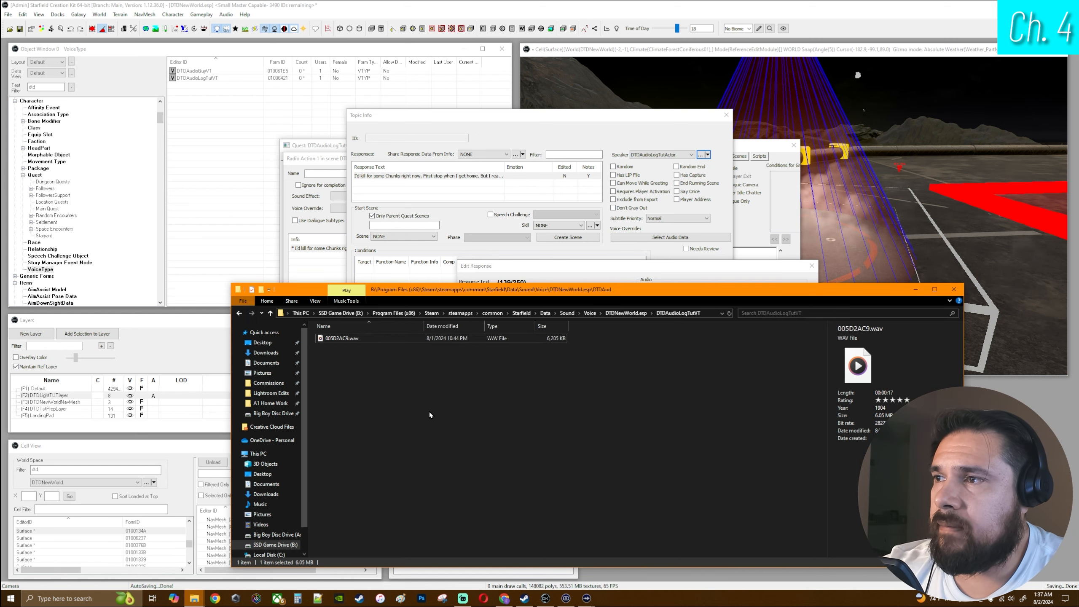
Step: Commit the edited response with its topic info, radio action and quest, and process the local voice WAVs
left_click(914, 295)
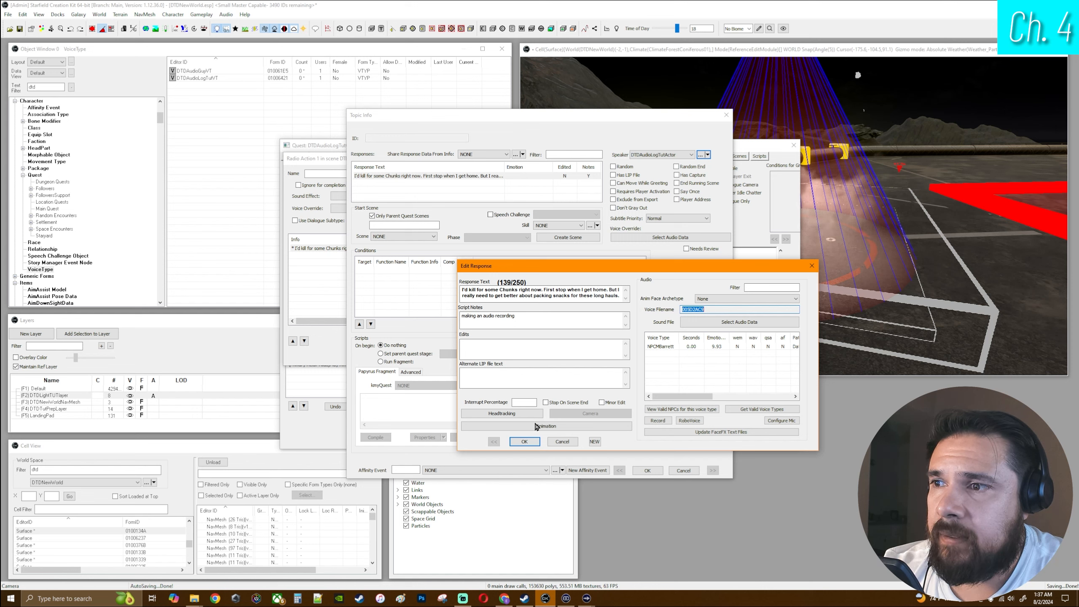
left_click(522, 444)
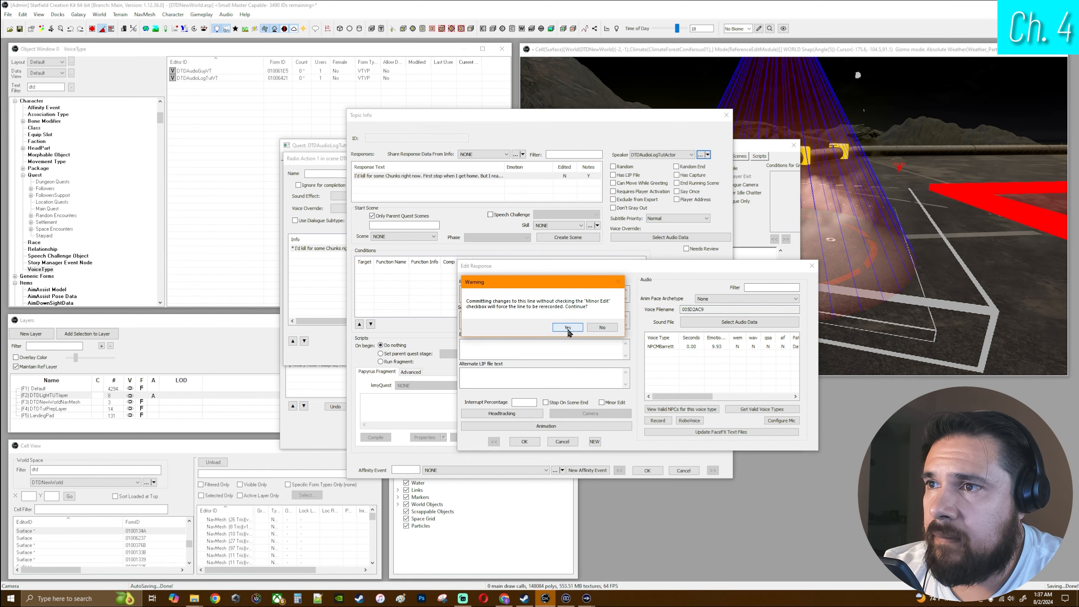
left_click(647, 471)
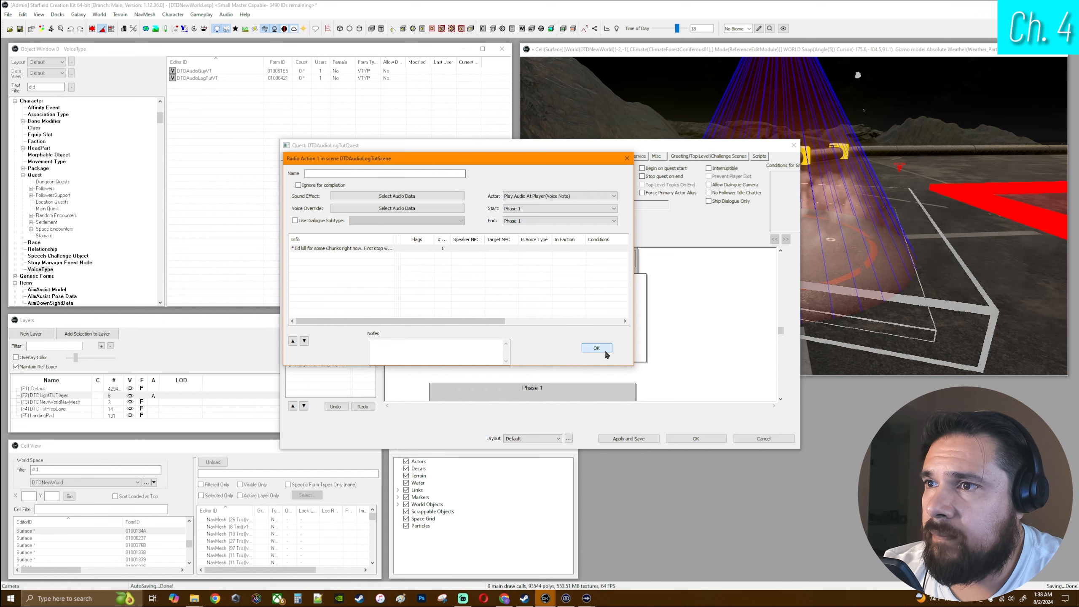
left_click(605, 353)
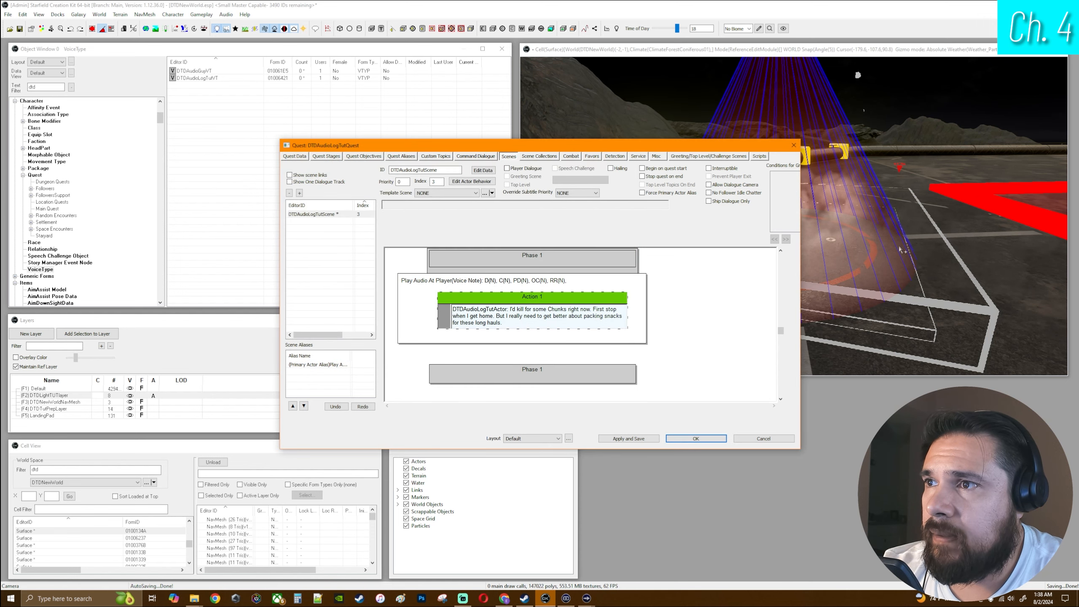
left_click(696, 440)
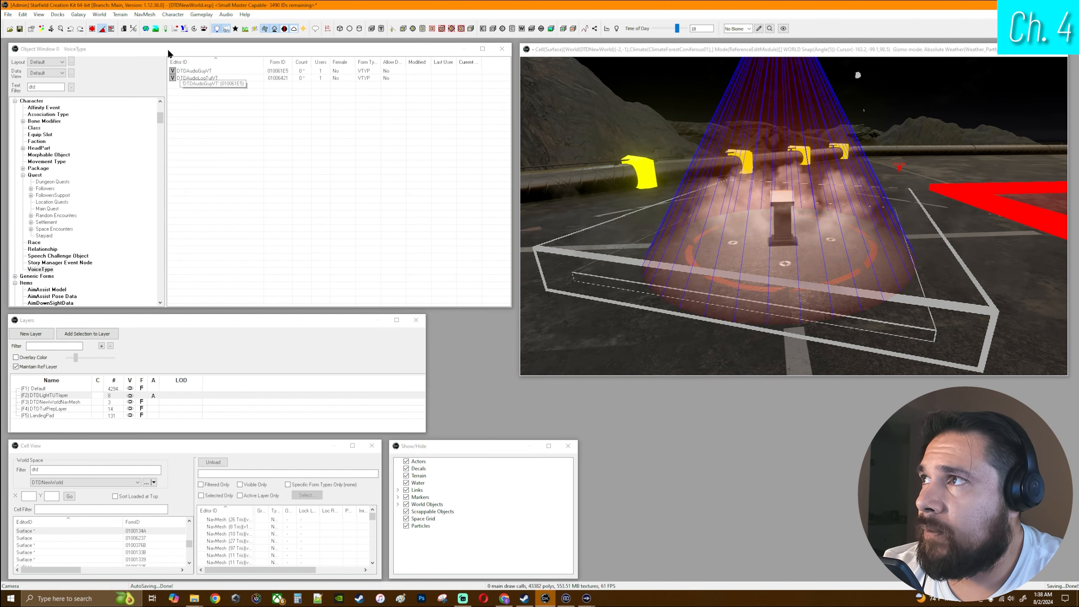
left_click(227, 15)
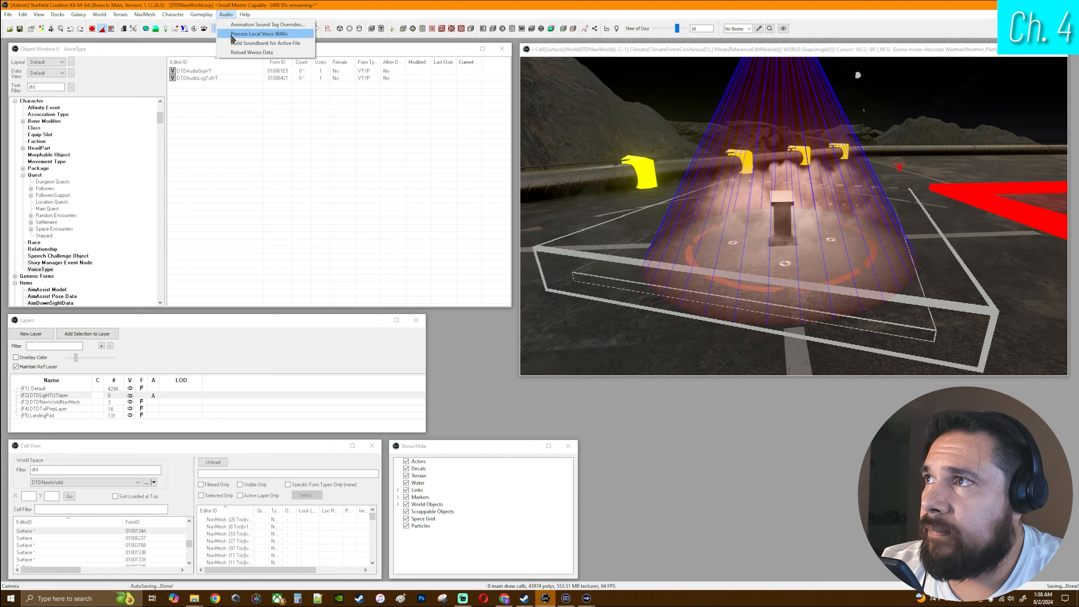
left_click(232, 34)
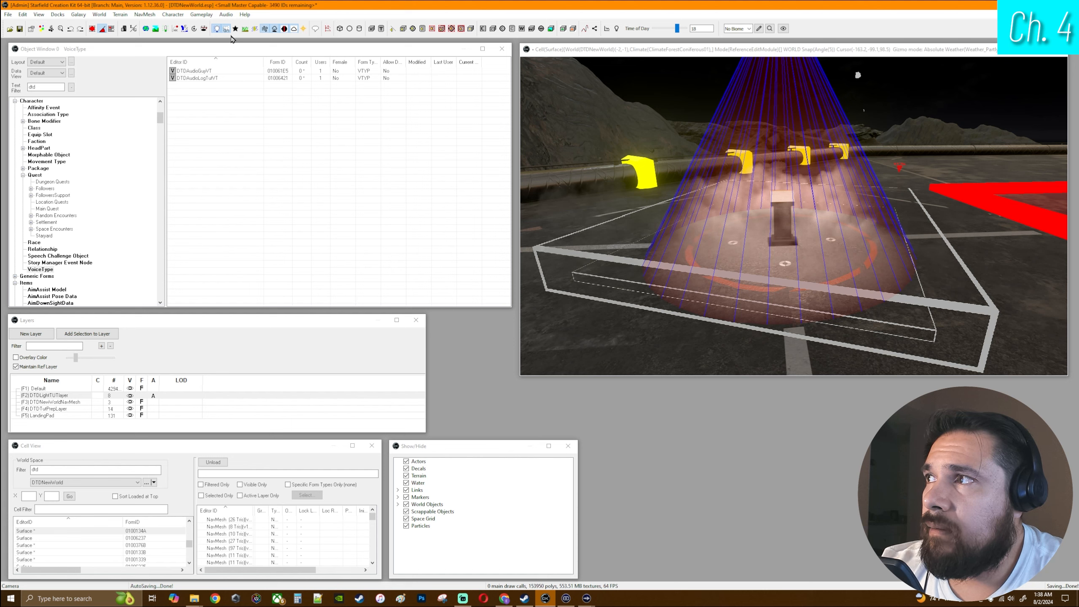
Step: Reopen DTDAudioLogTutQuest and set the index of the scene DTDAudioLogTutScene to 1
left_click(37, 175)
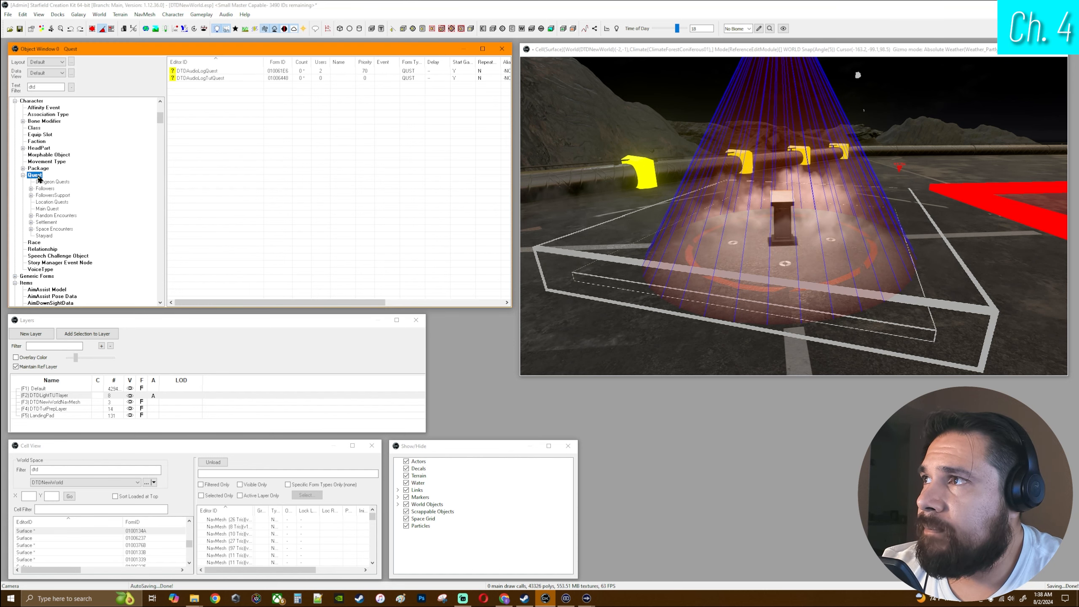
double_click(201, 78)
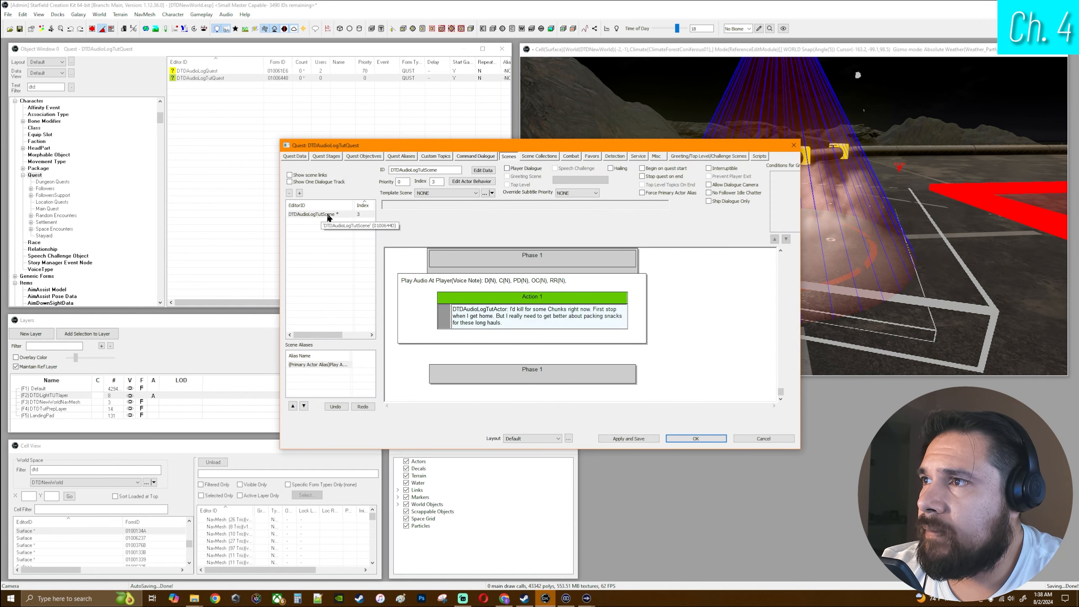
left_click(327, 216)
left_click(440, 183)
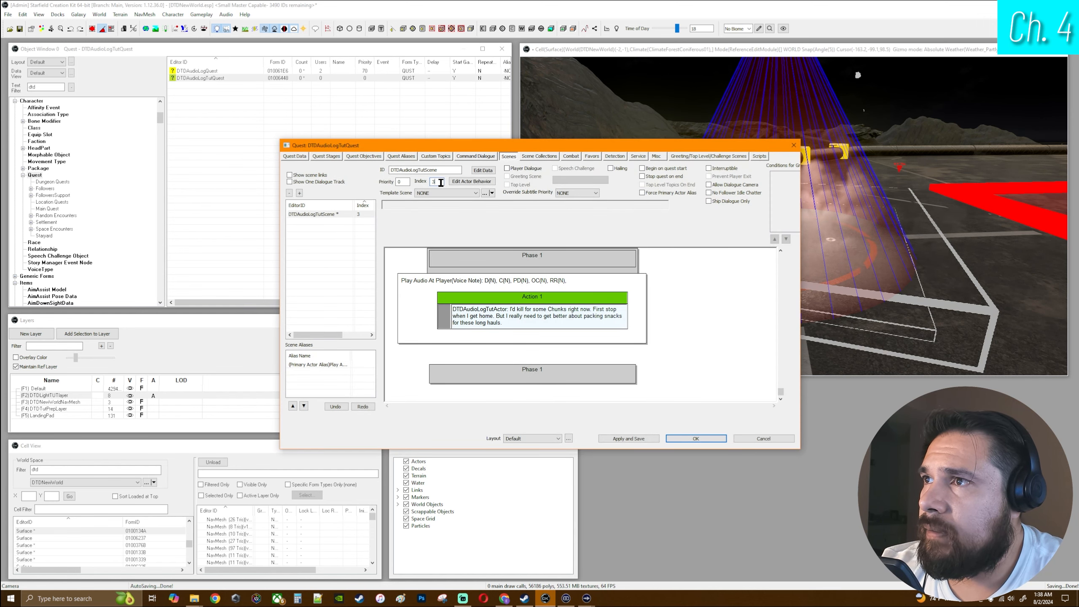
type("1")
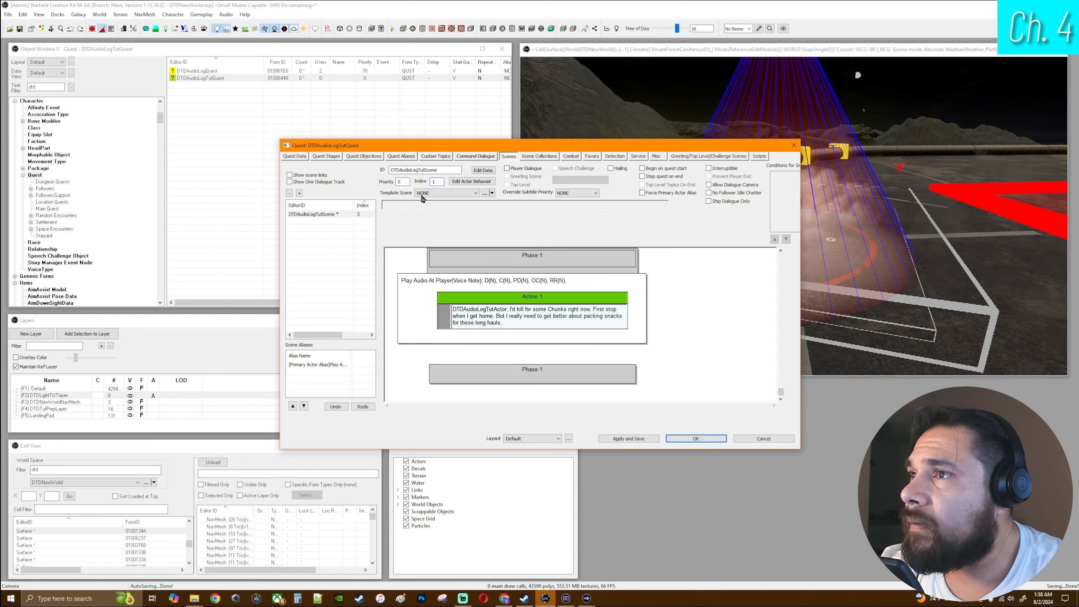
left_click(326, 248)
left_click(319, 215)
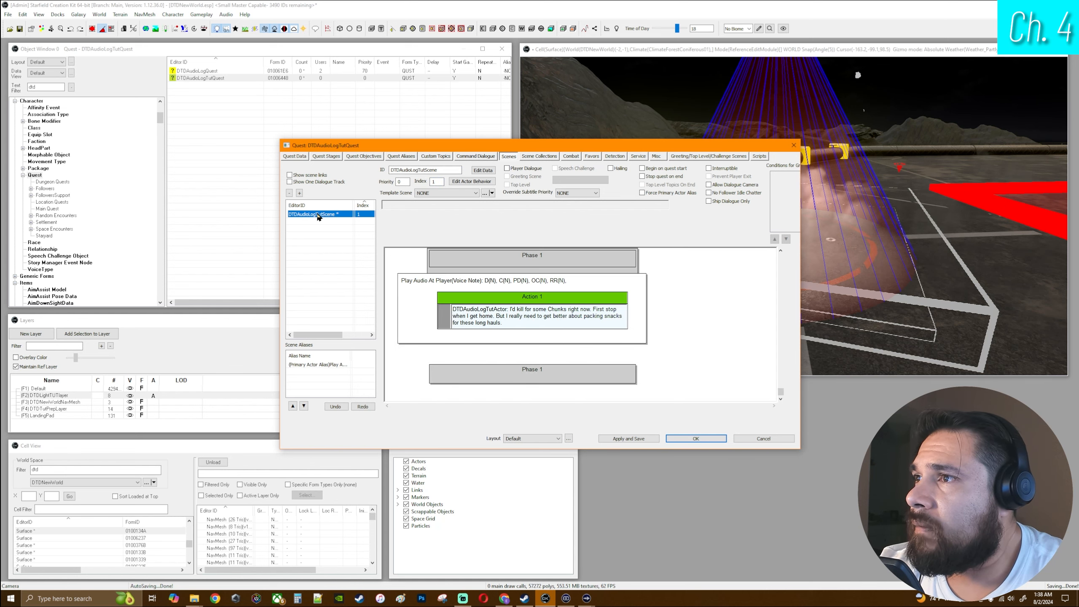
Step: Check the wem and wav status of the response in the scene's Action 1, and save the quest
double_click(562, 299)
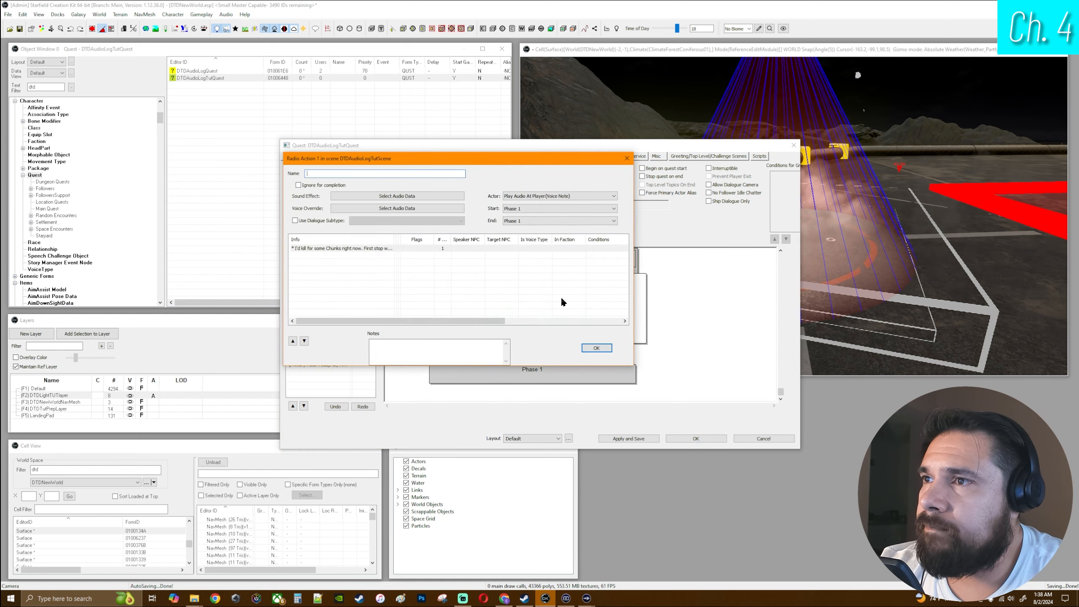
double_click(387, 248)
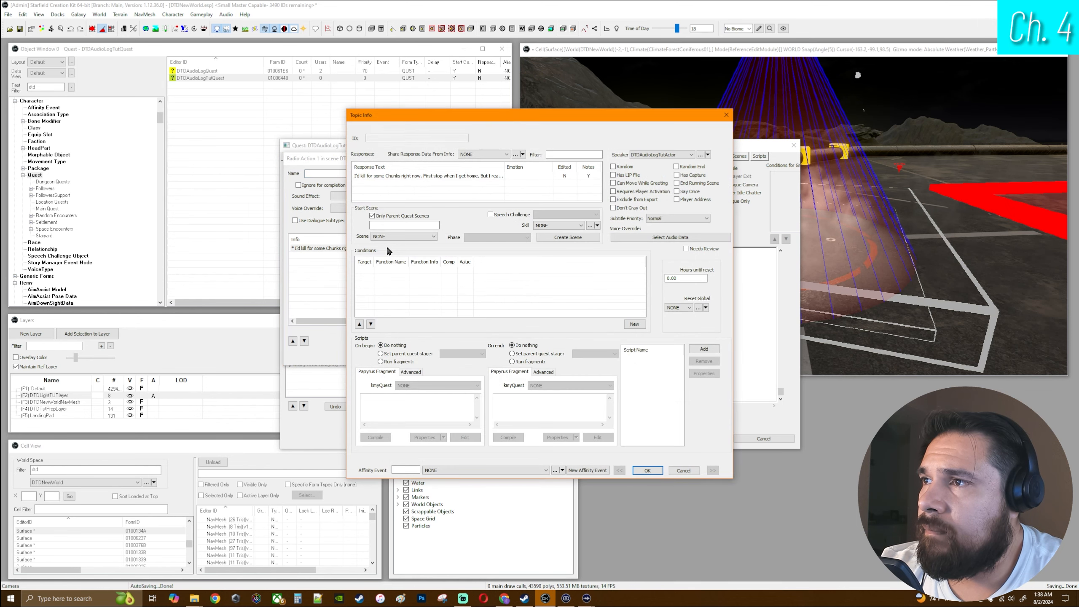
double_click(468, 176)
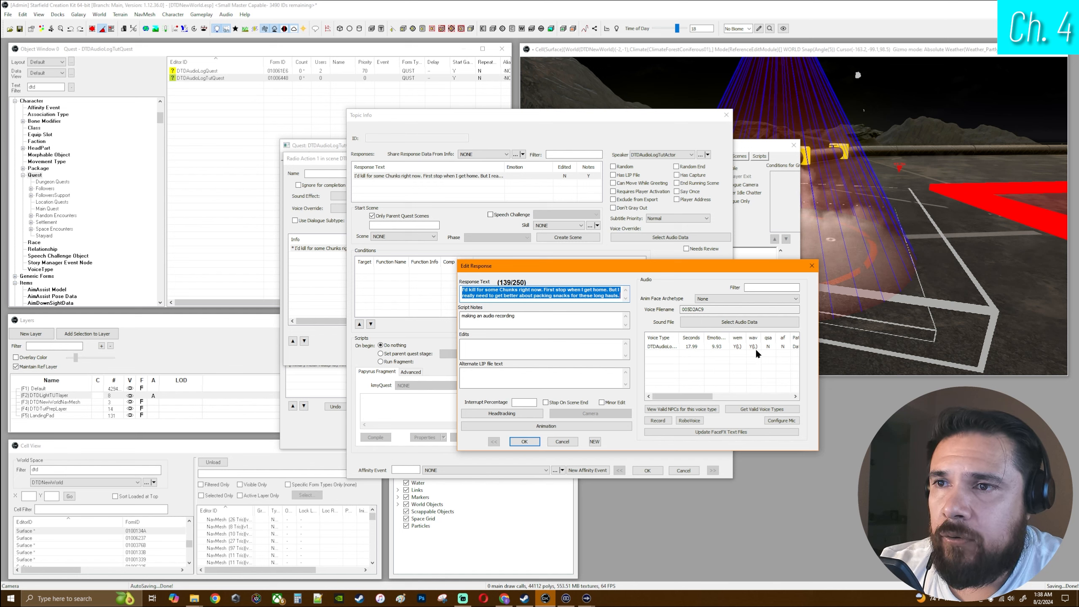
key("Return")
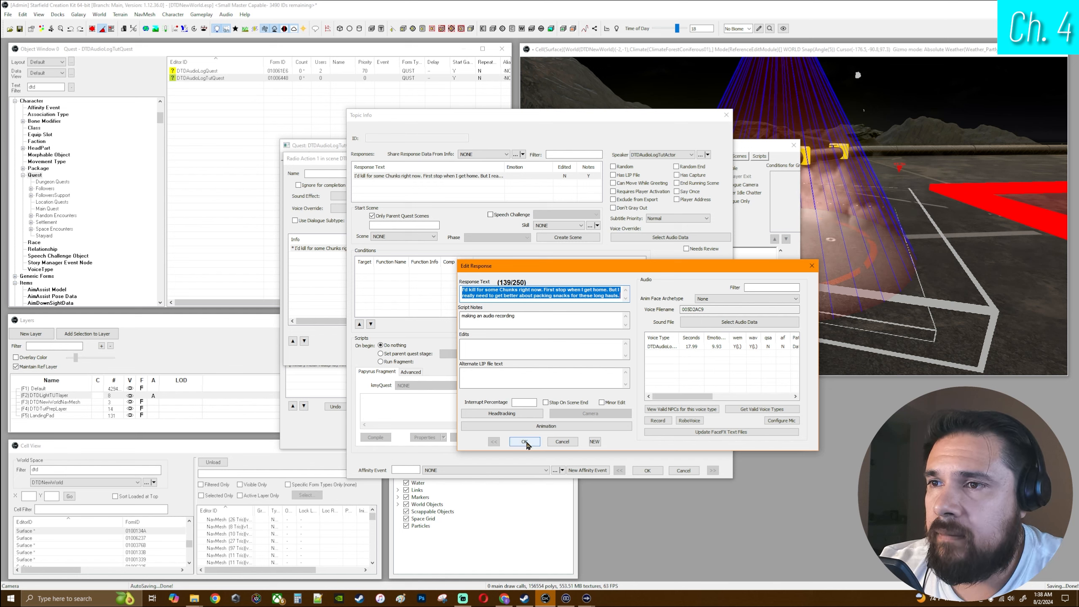
left_click(568, 327)
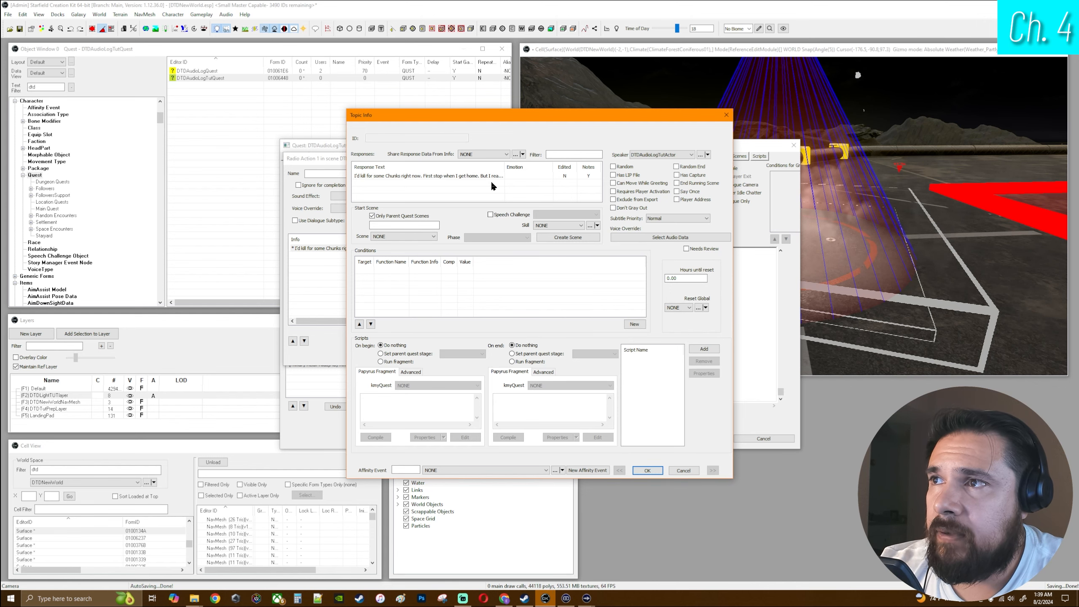
left_click(647, 470)
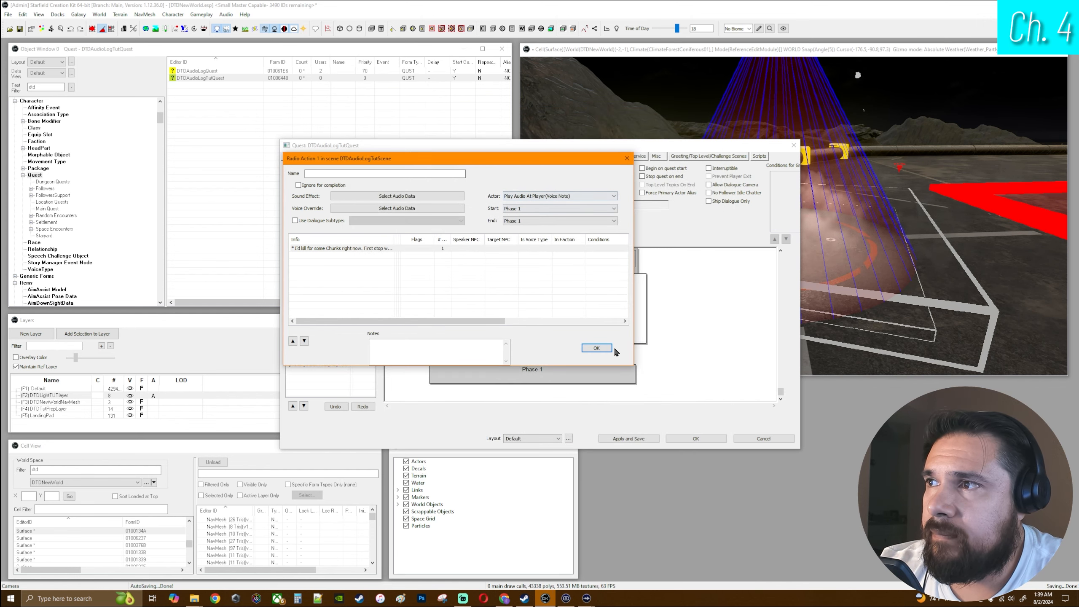
left_click(597, 349)
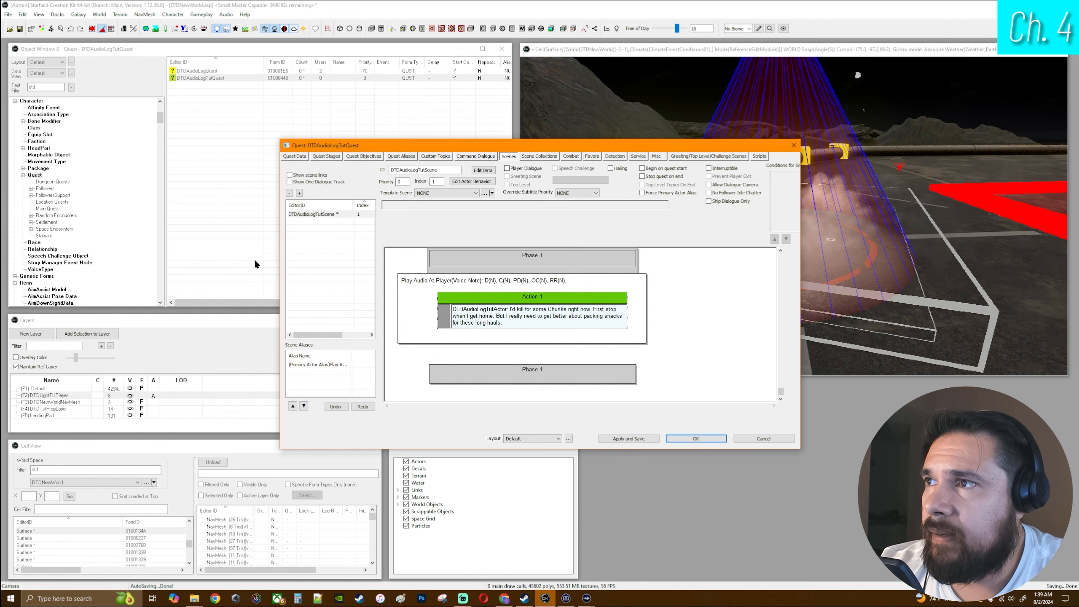
left_click(696, 438)
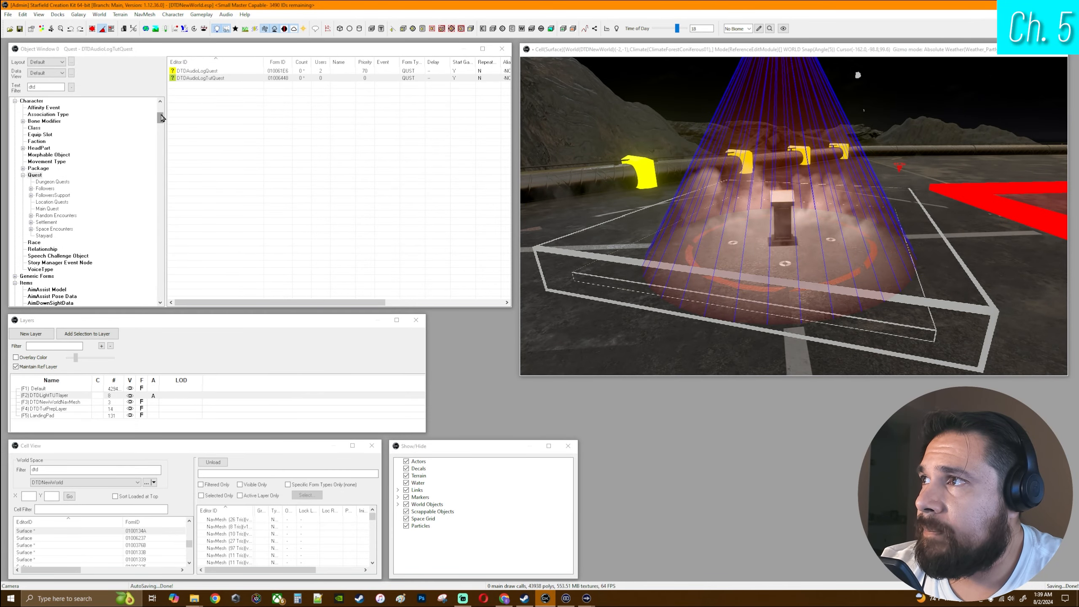
Step: List all Book items in the Object Window by clearing the dtd text filter
left_click_drag(161, 119, 163, 125)
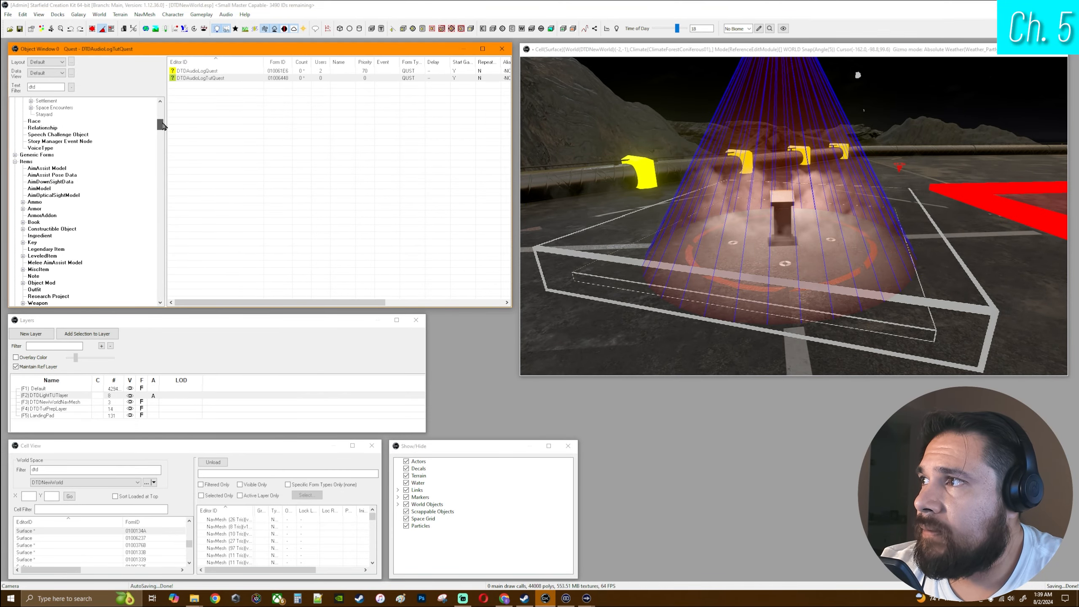
left_click(34, 223)
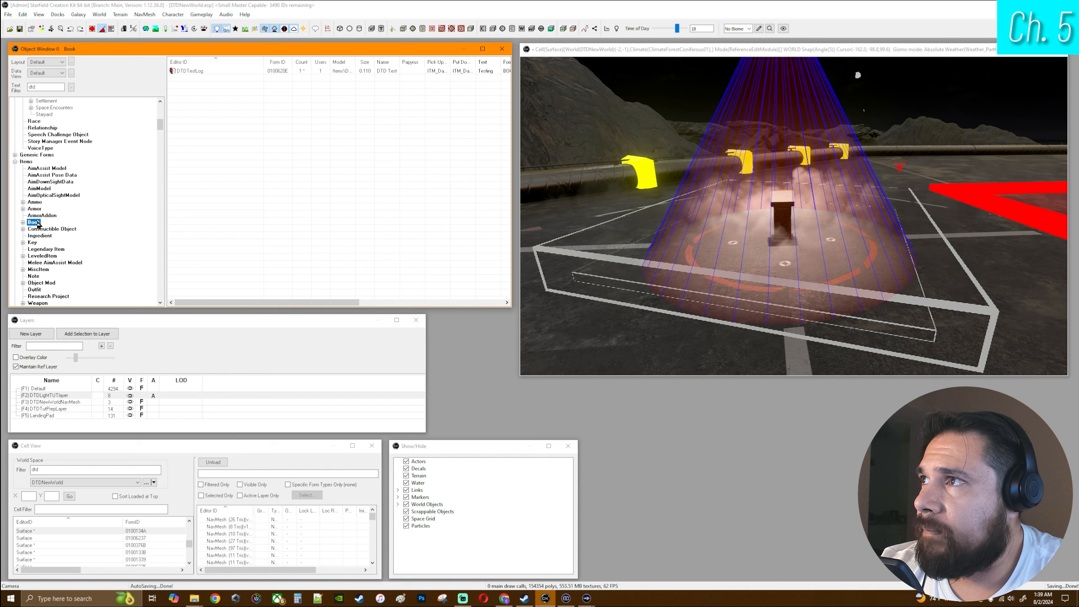
left_click(191, 71)
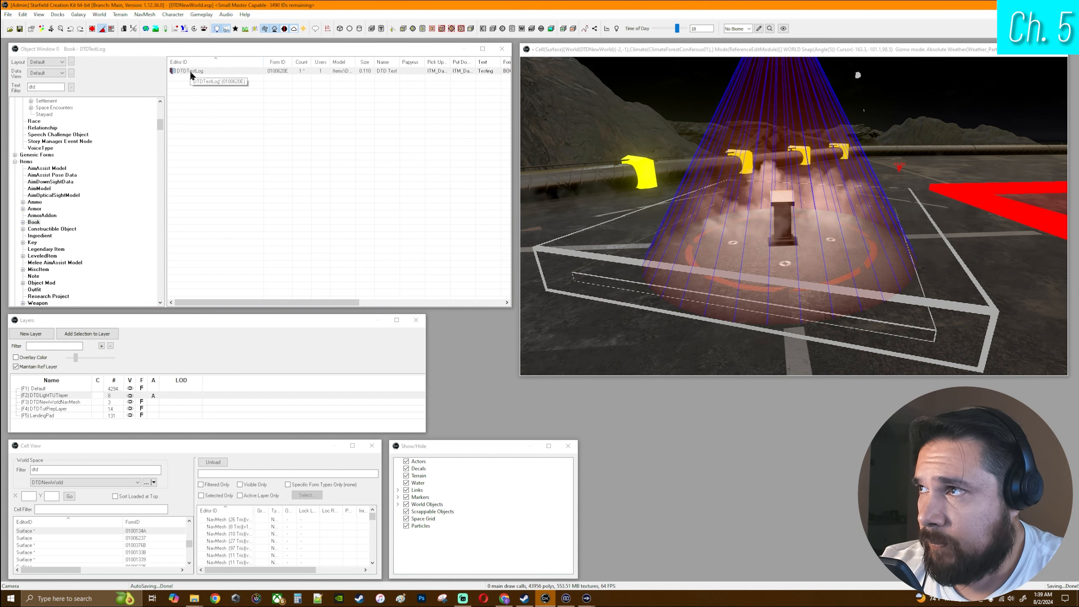
double_click(56, 87)
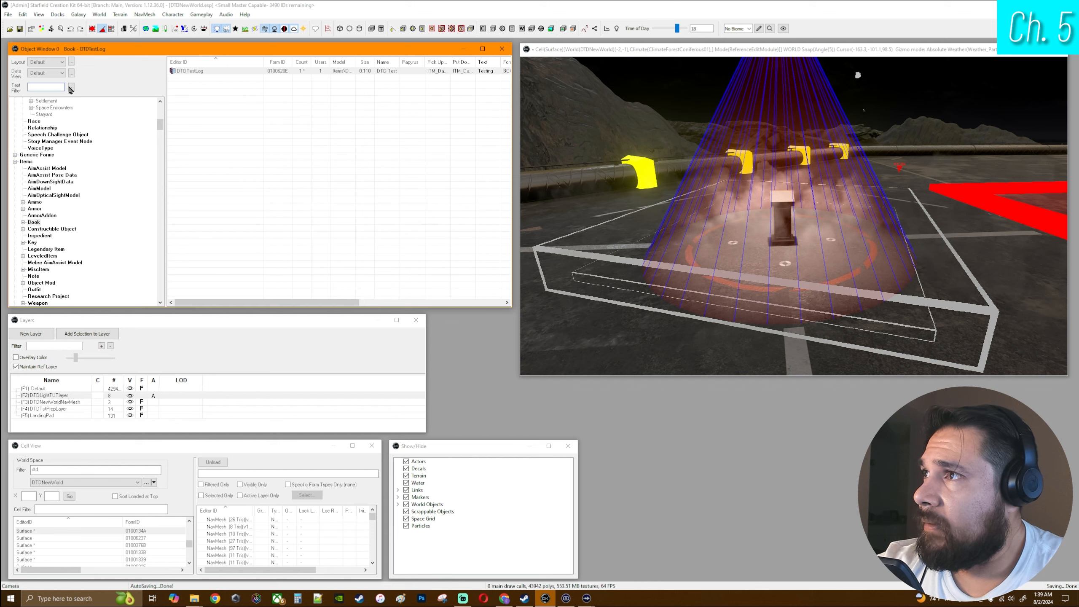
left_click(70, 88)
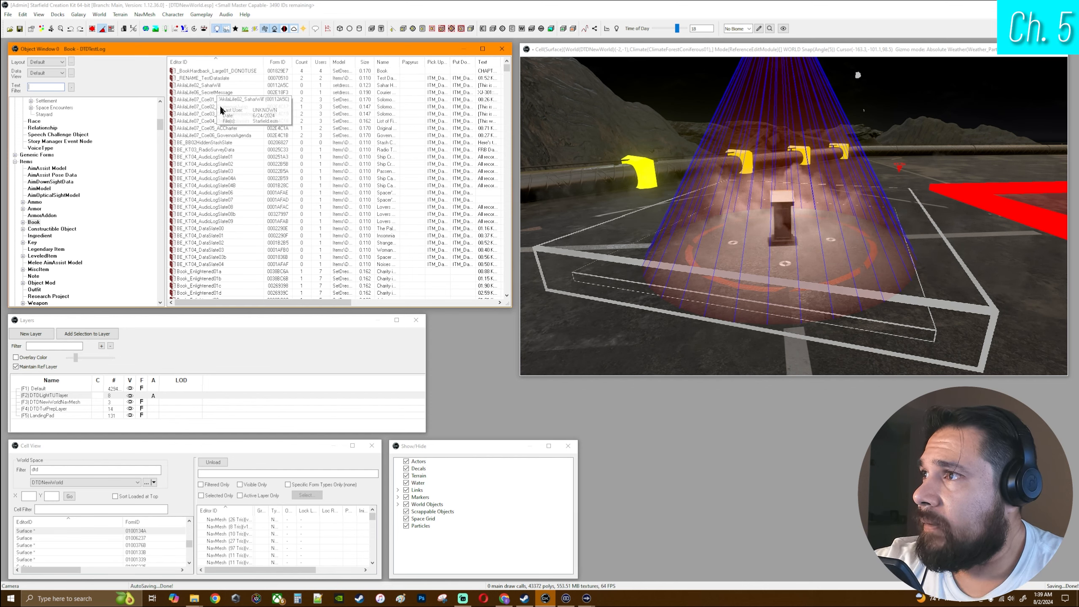
Step: Create a new book form from BE_KT04_AudioLogSlate01 with the ID DTDAudioLogTutBook
left_click(222, 128)
left_click(225, 158)
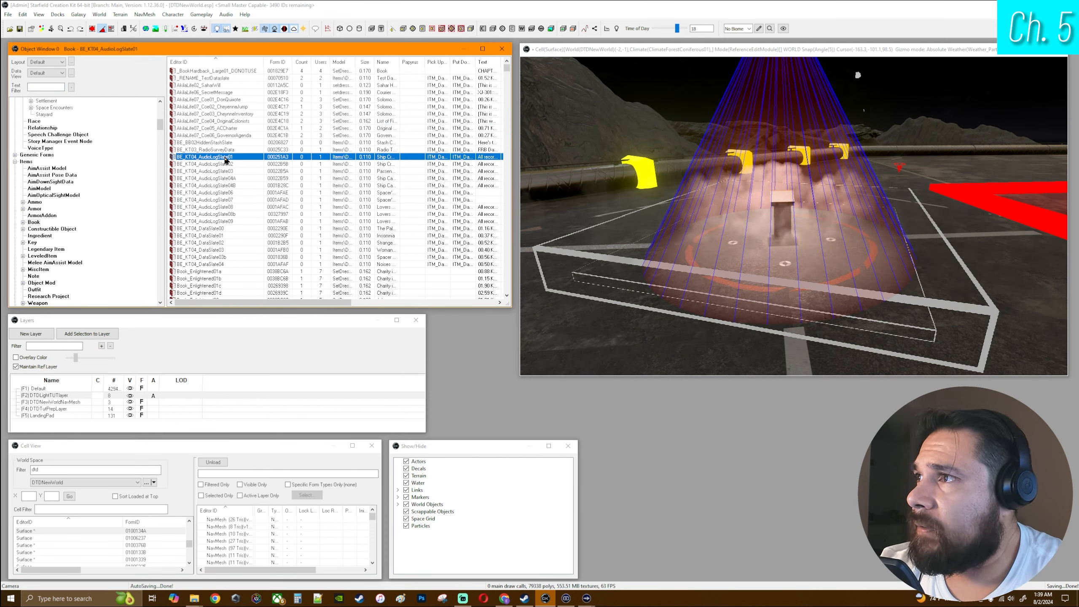
double_click(225, 158)
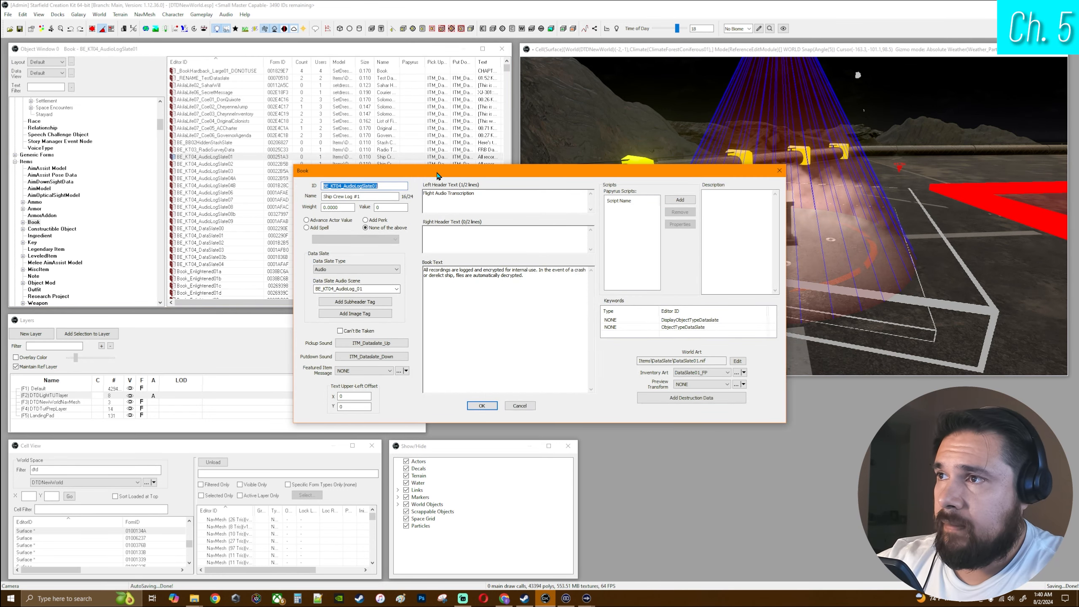
type("DTDAudioLogTutBook")
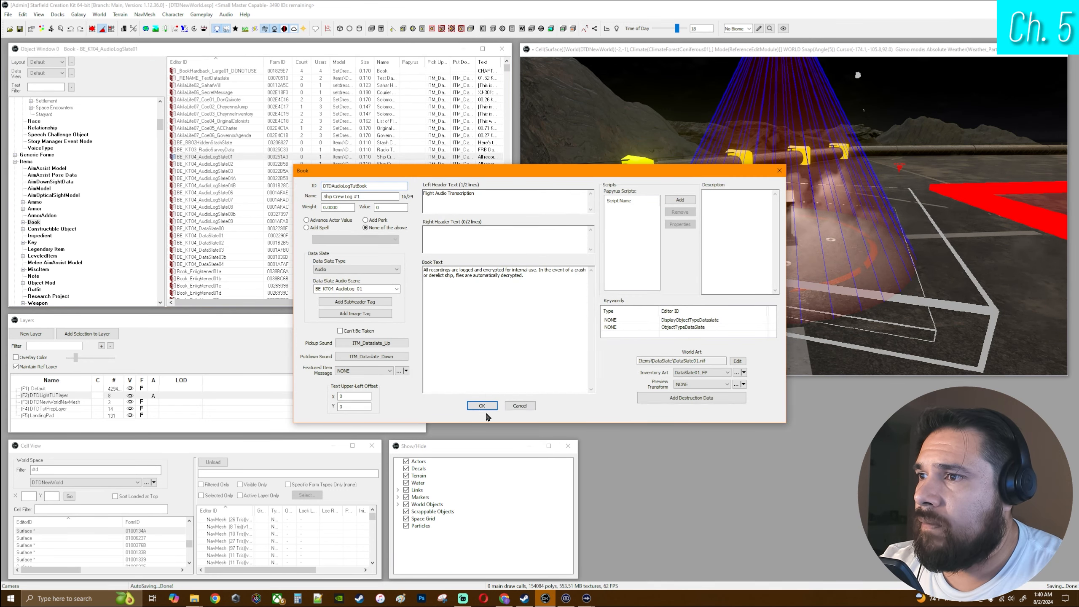
left_click(482, 406)
left_click(552, 338)
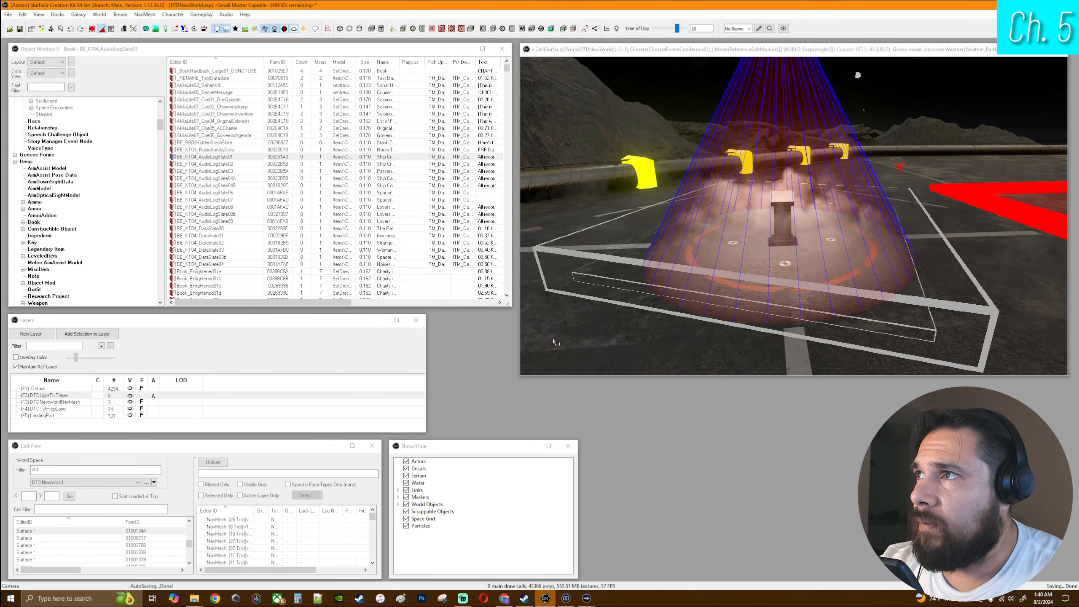
Step: Filter the books by dtd, open DTDAudioLogTutBook, and delete its book text while keeping the left header text
left_click(45, 87)
type("dtd")
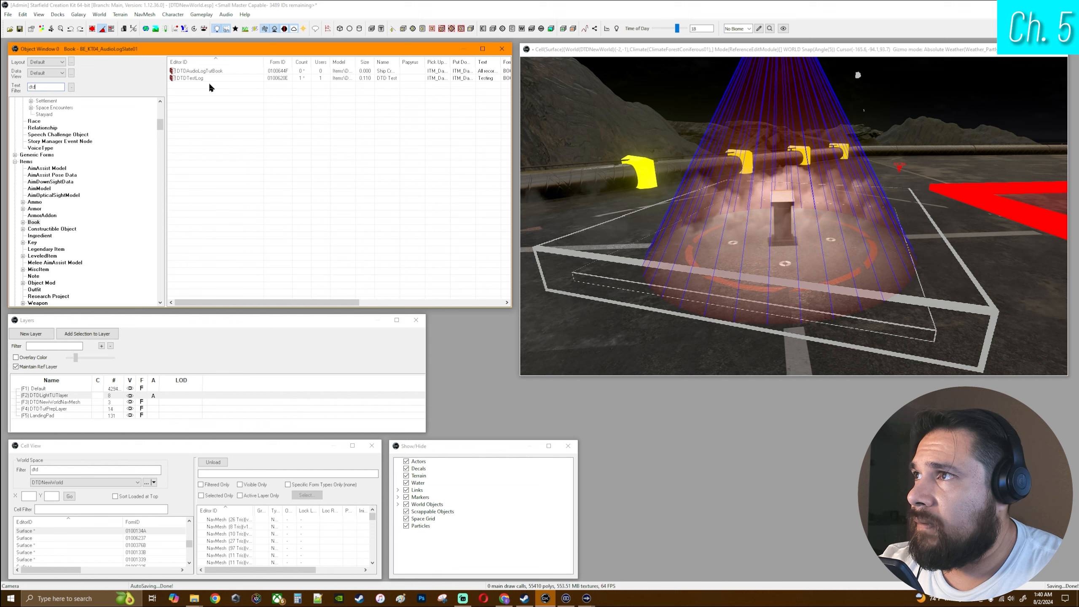
left_click(230, 71)
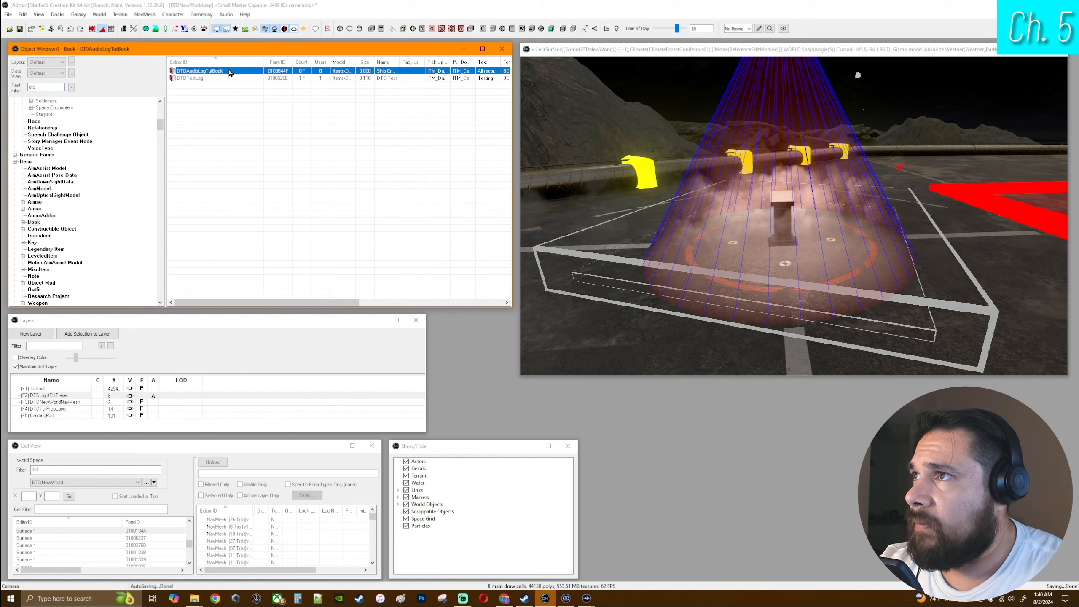
double_click(229, 71)
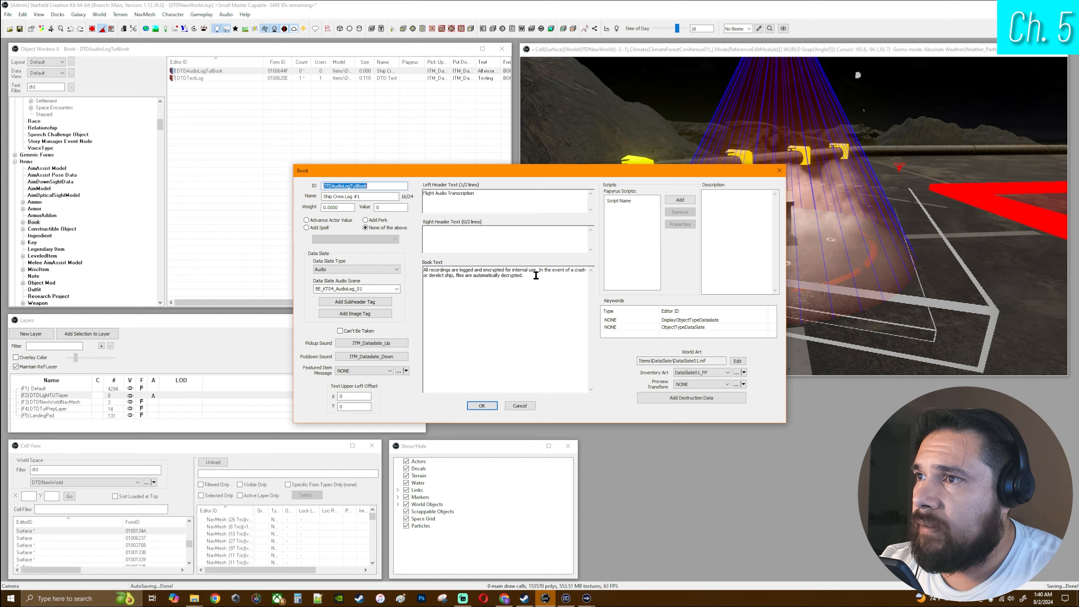
left_click_drag(536, 275, 376, 260)
key("Delete")
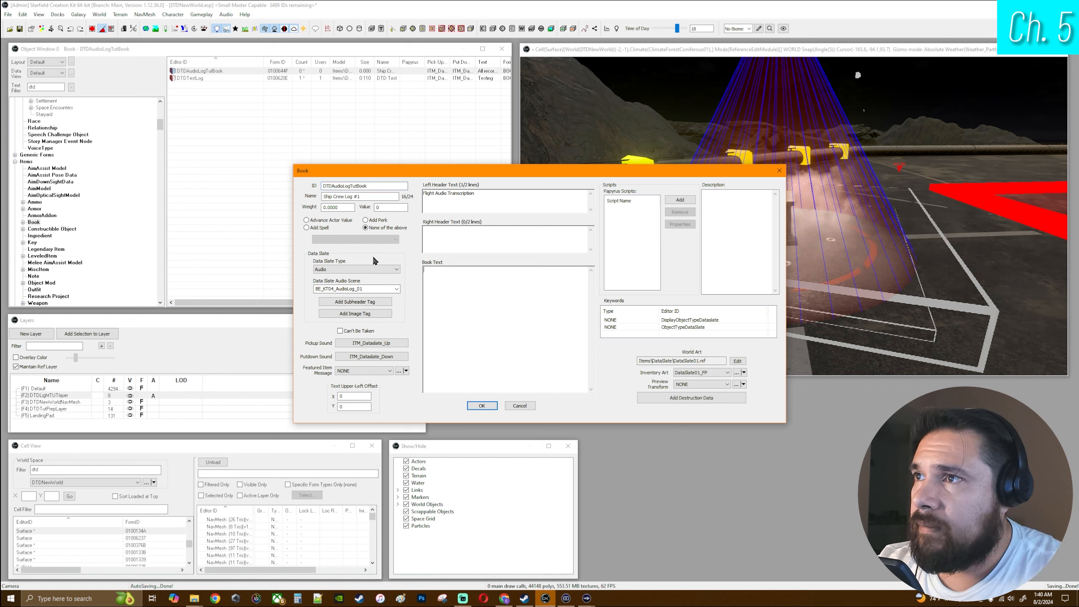
double_click(493, 194)
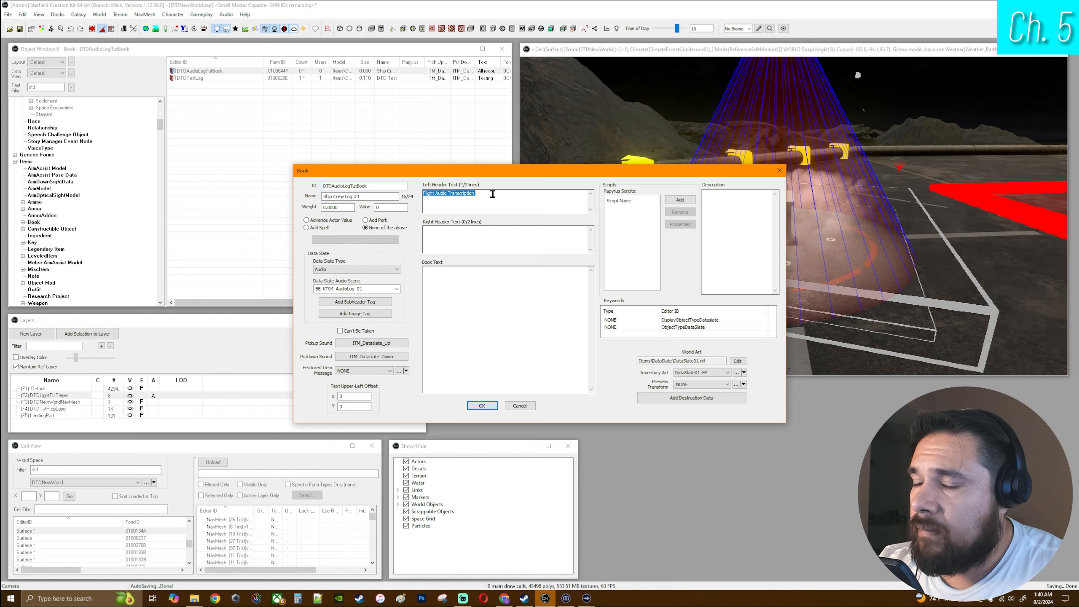
left_click(496, 195)
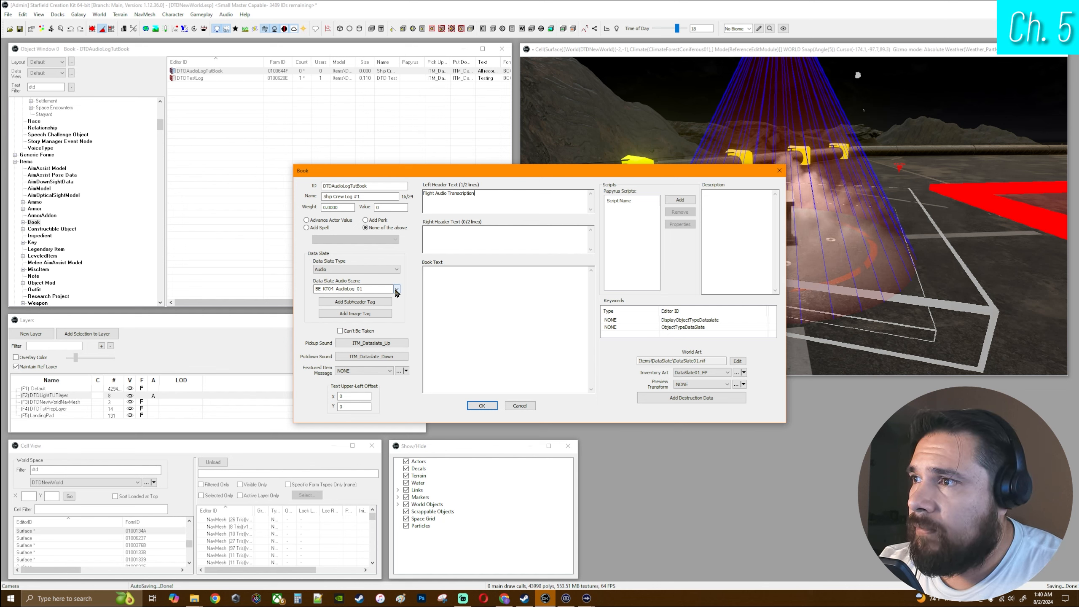
Step: Set the book's data slate audio scene to DTDAudioLogTutScene, name it Tutorial Message, and save the book
left_click(395, 289)
type("dtd")
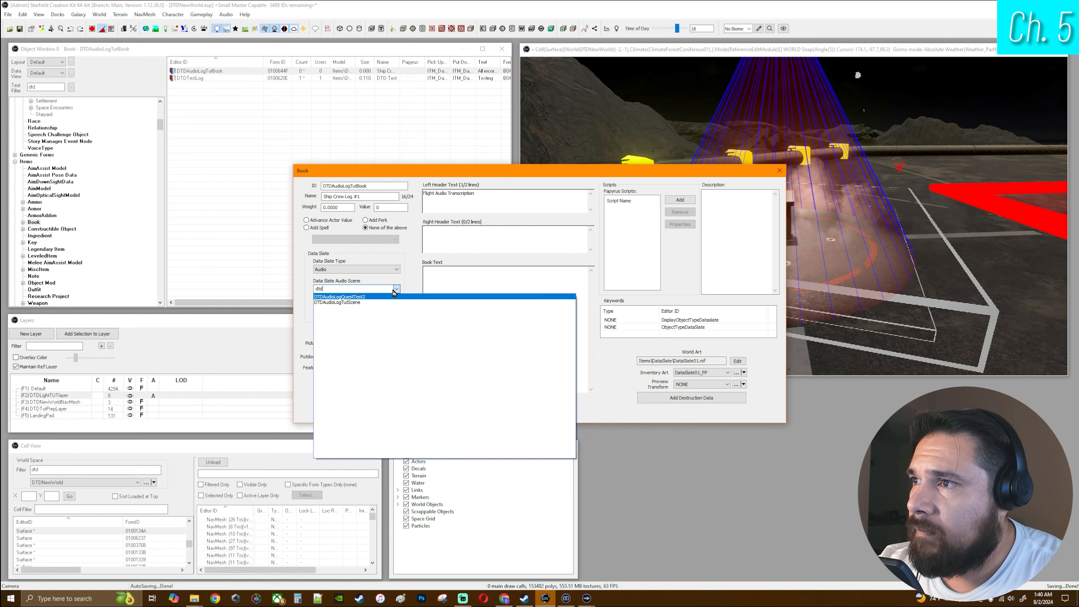
left_click(348, 302)
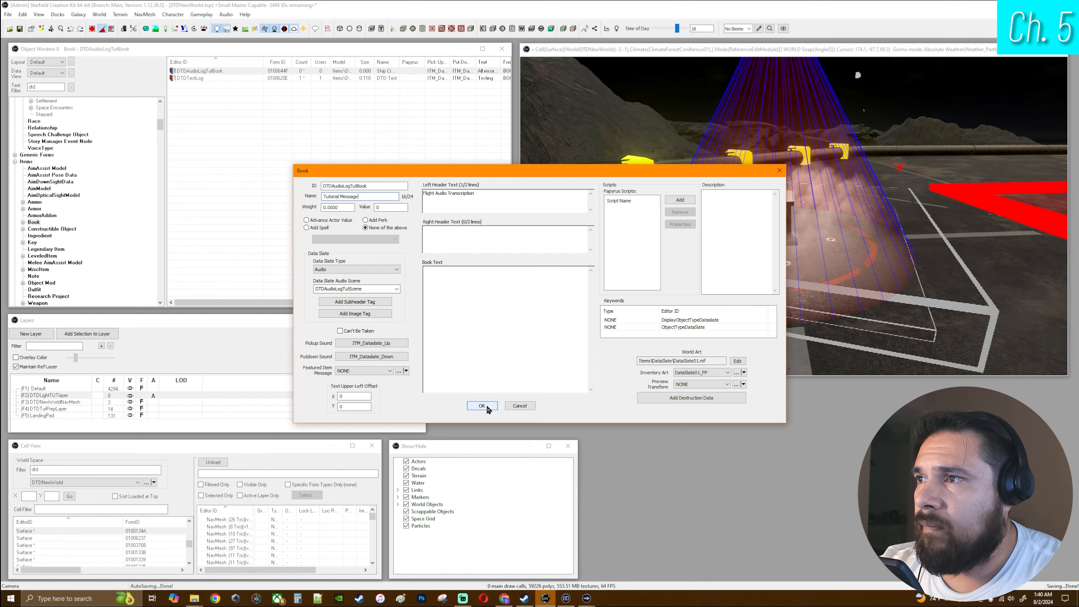
left_click(482, 406)
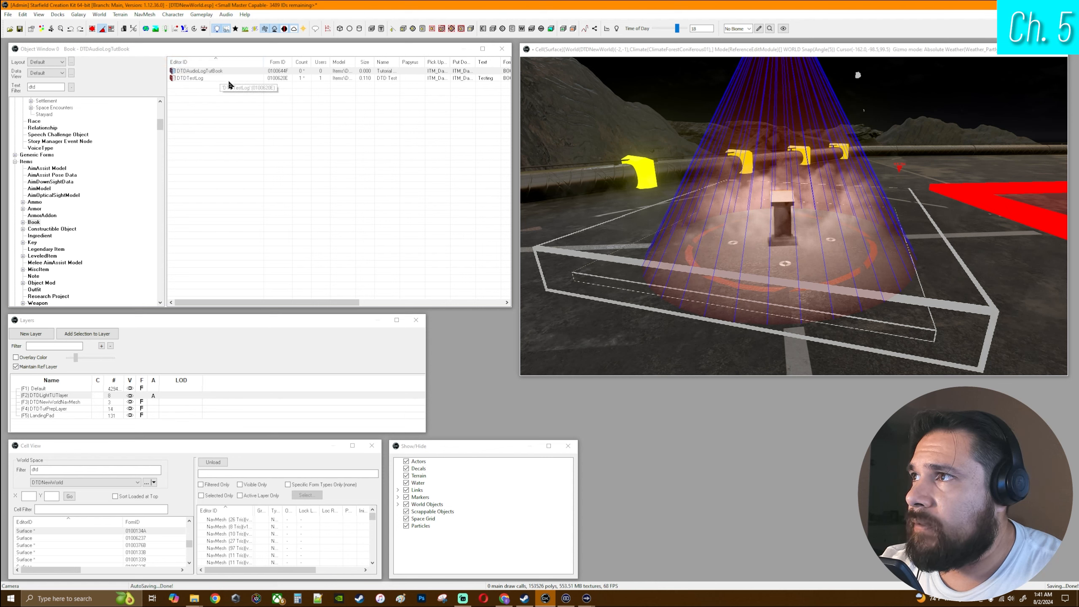
Step: Place DTDAudioLogTutBook on the podium in the world and drop it onto the podium's surface
left_click(194, 71)
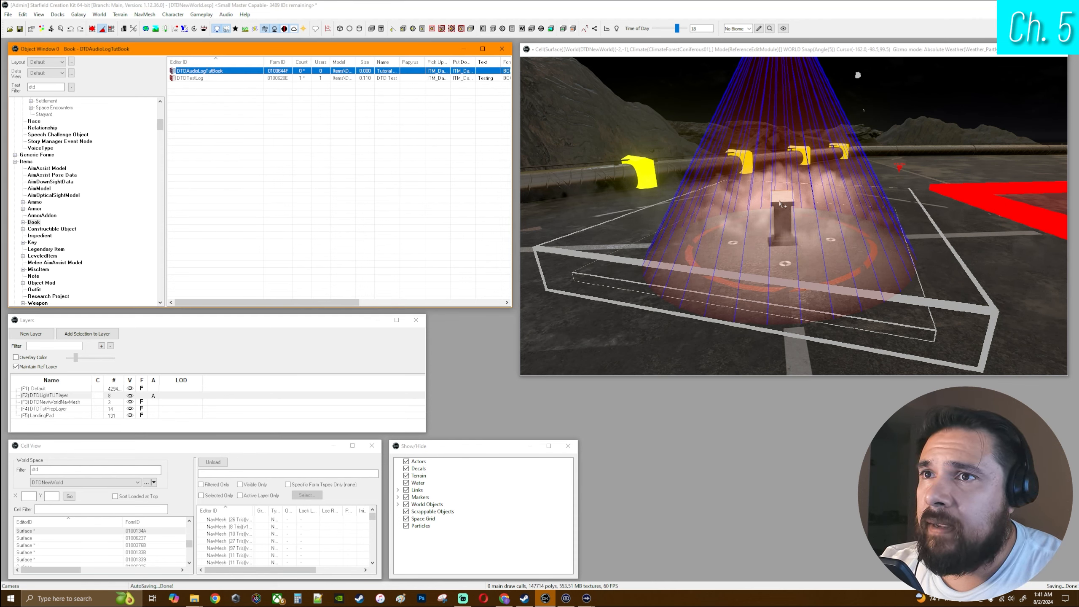
left_click_drag(791, 203, 790, 203)
key("f")
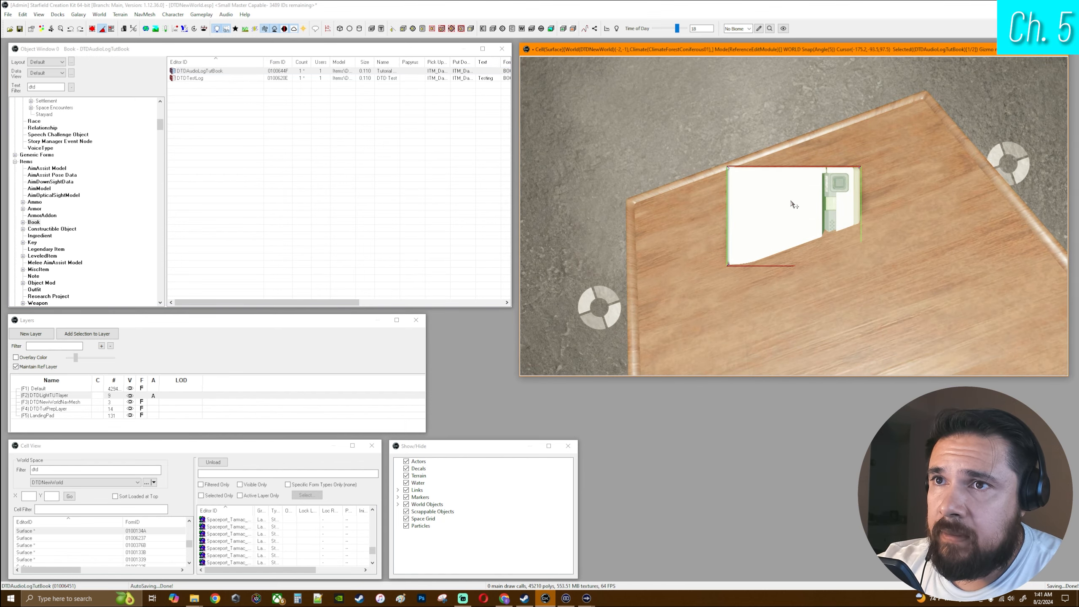
middle_click_drag(773, 236, 893, 197, "shift")
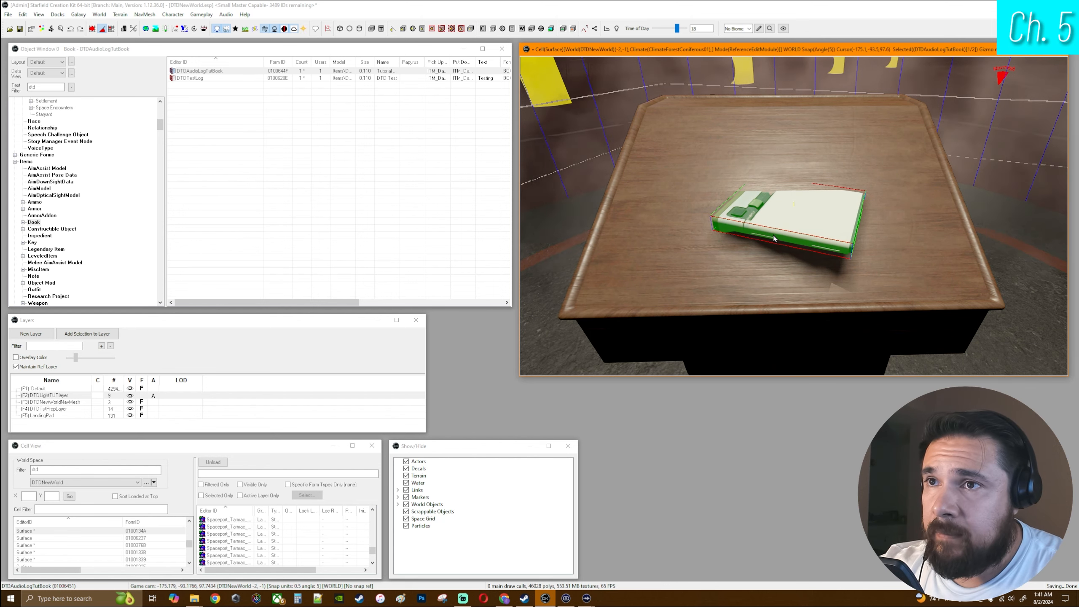
Step: Rotate the placed data slate to match the orientation and slant of the podium top
key("w")
left_click_drag(804, 230, 811, 197)
middle_click_drag(811, 197, 782, 196, "shift")
Step: Move the data slate to rest centrally on the slanted podium top, and save the plugin
key("e")
left_click_drag(794, 191, 793, 182)
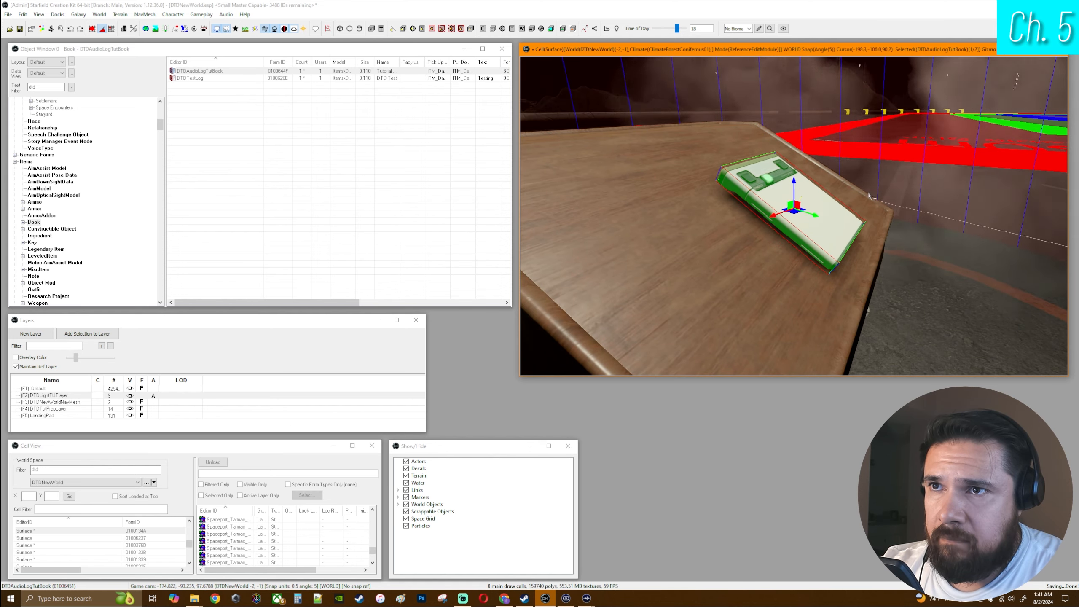
middle_click_drag(793, 182, 868, 197, "shift")
left_click_drag(794, 187, 793, 203)
middle_click_drag(794, 203, 768, 213, "shift")
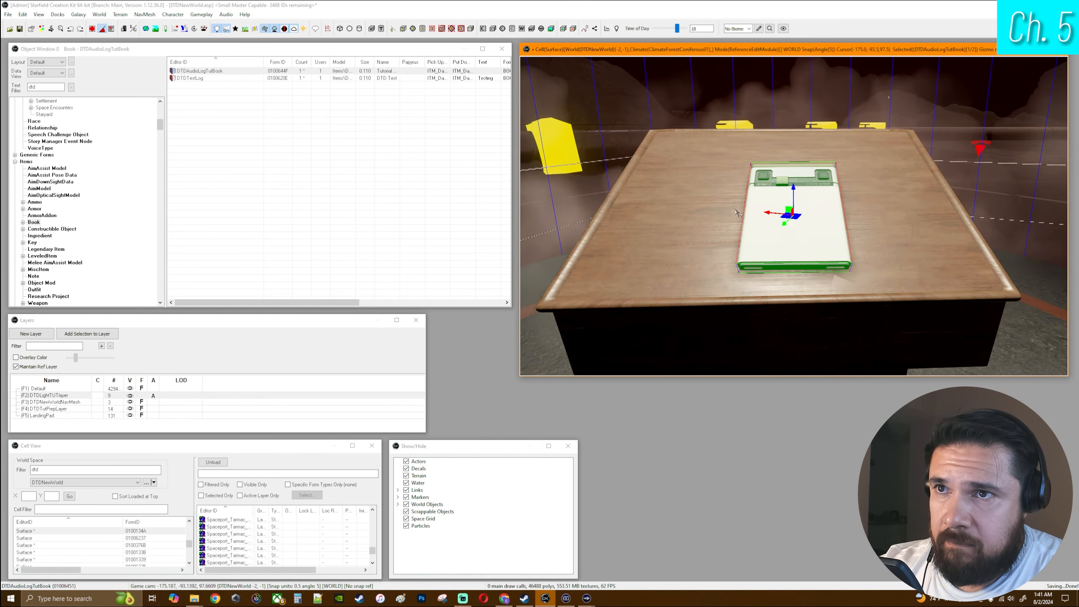
left_click_drag(768, 213, 753, 214)
middle_click_drag(753, 214, 821, 200, "shift")
scroll(798, 199, "down", 8)
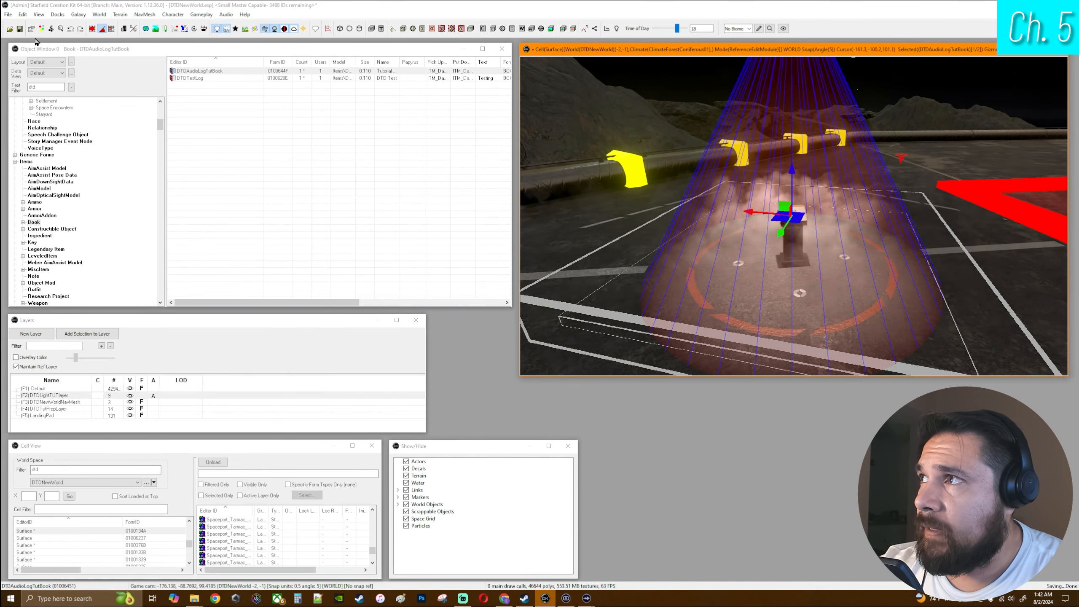
left_click(20, 31)
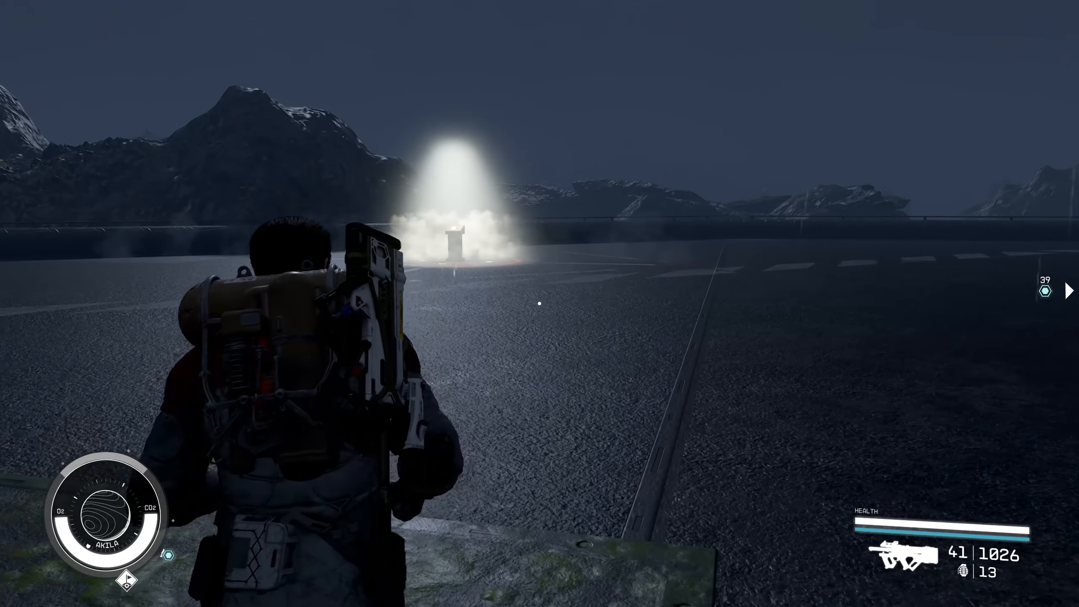
Step: Switch to Starfield, walk to the lit podium, and open the Tutorial Message data slate to test its audio log
key("w")
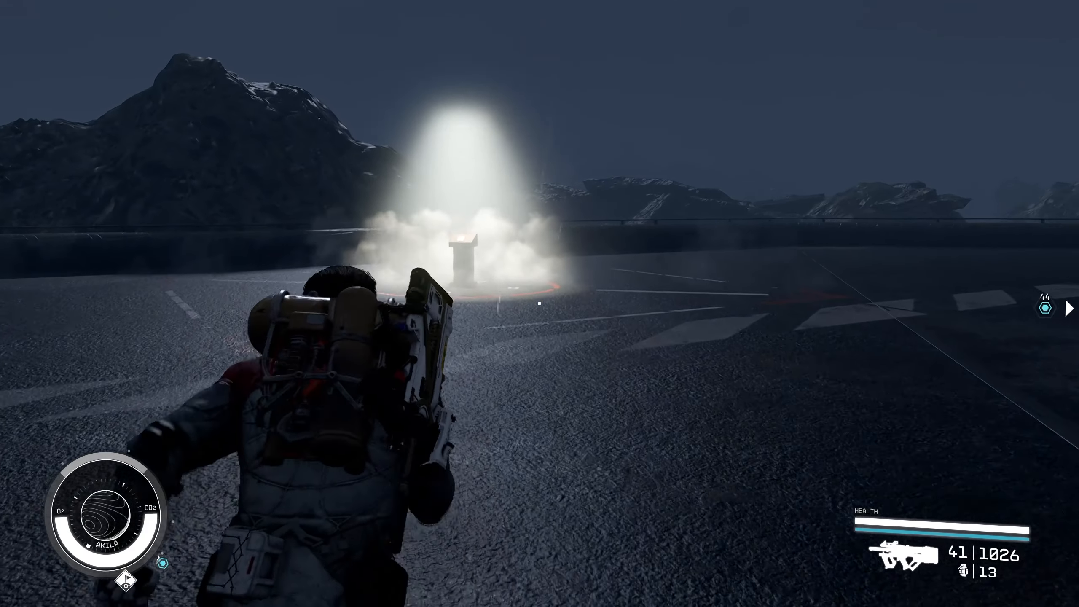
key("w")
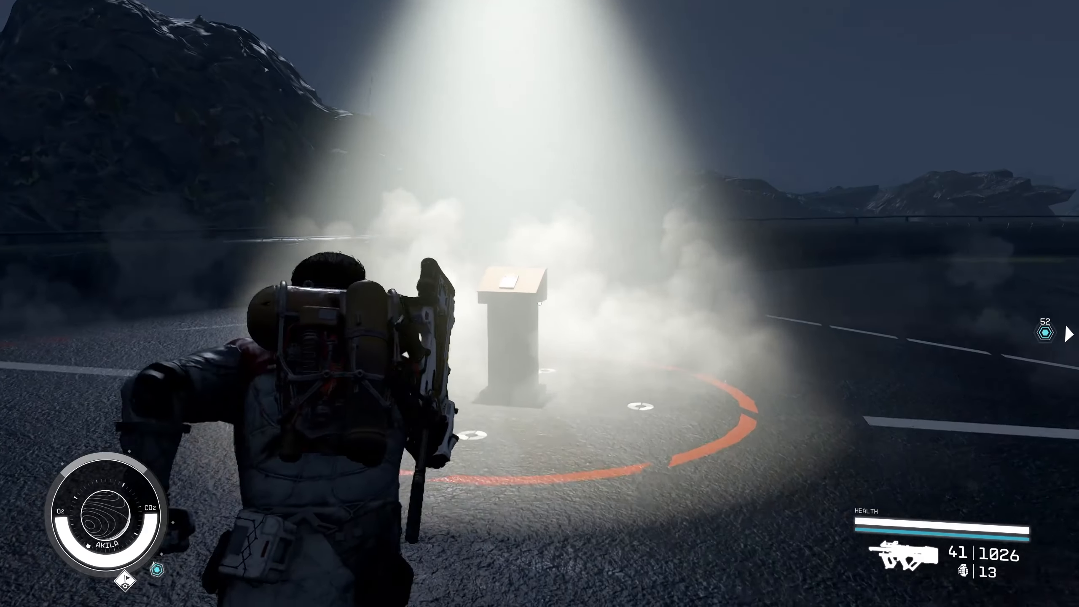
key("w")
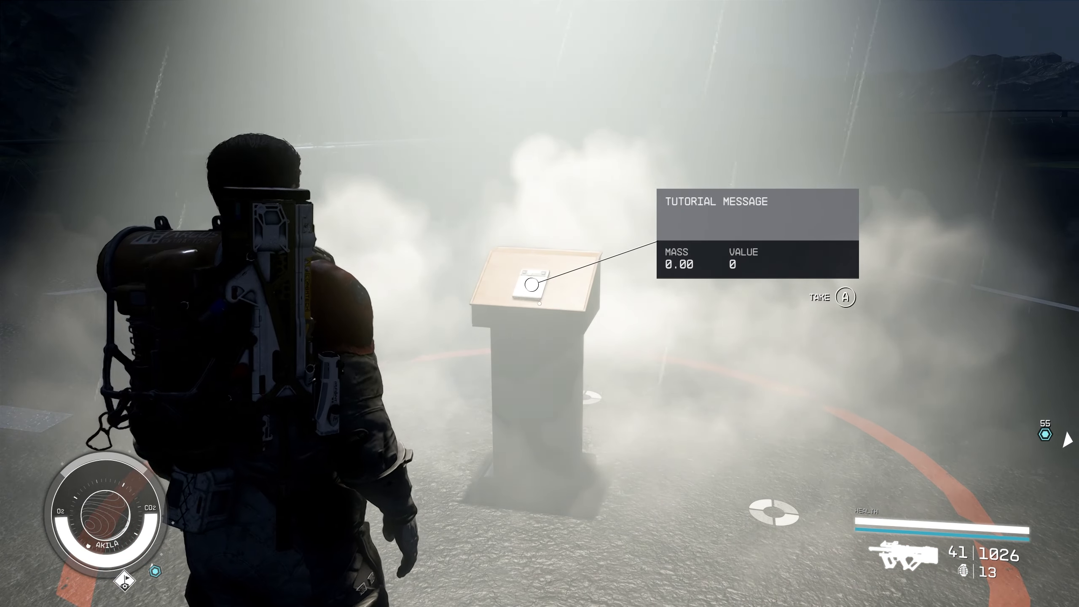
key("e")
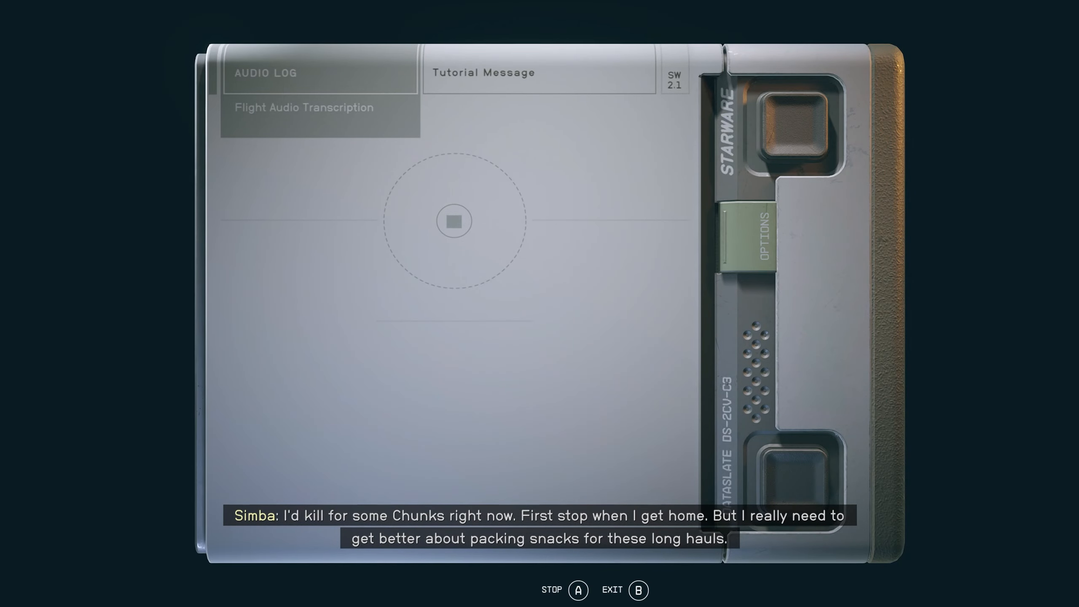